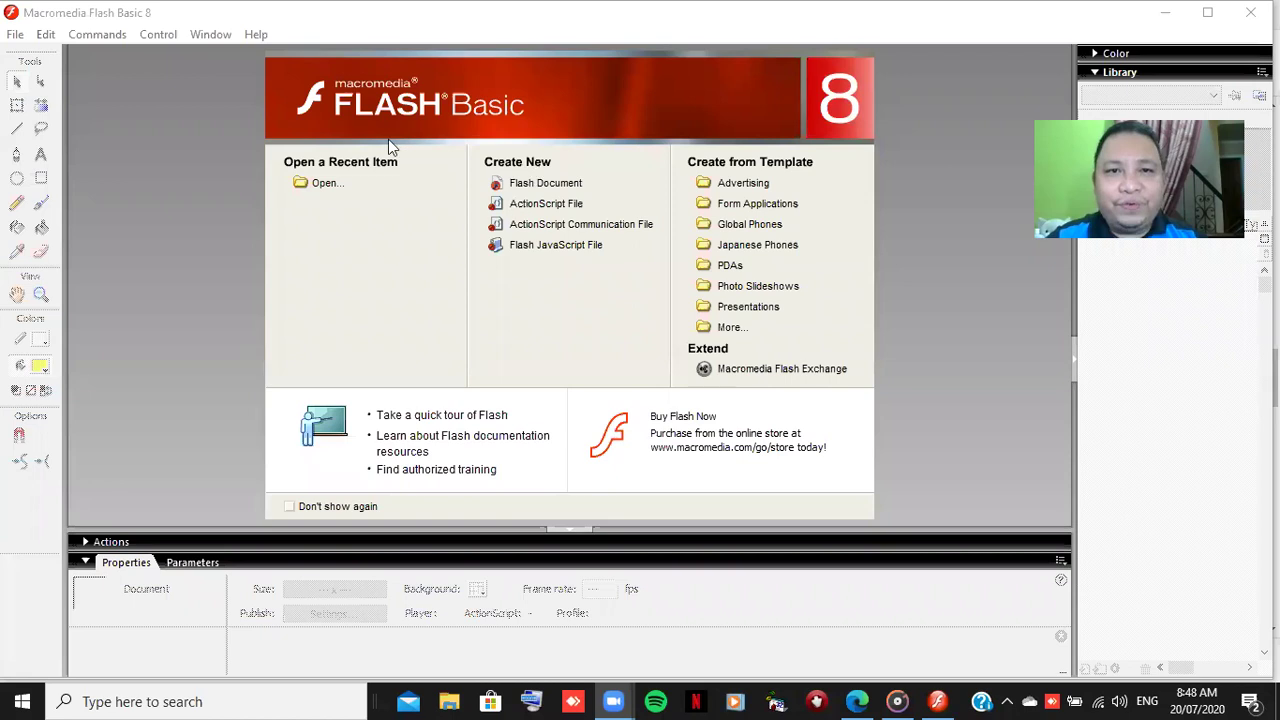
# Create a new blank Flash document and try out the Text and Pen tools.
pyautogui.click(19, 84)
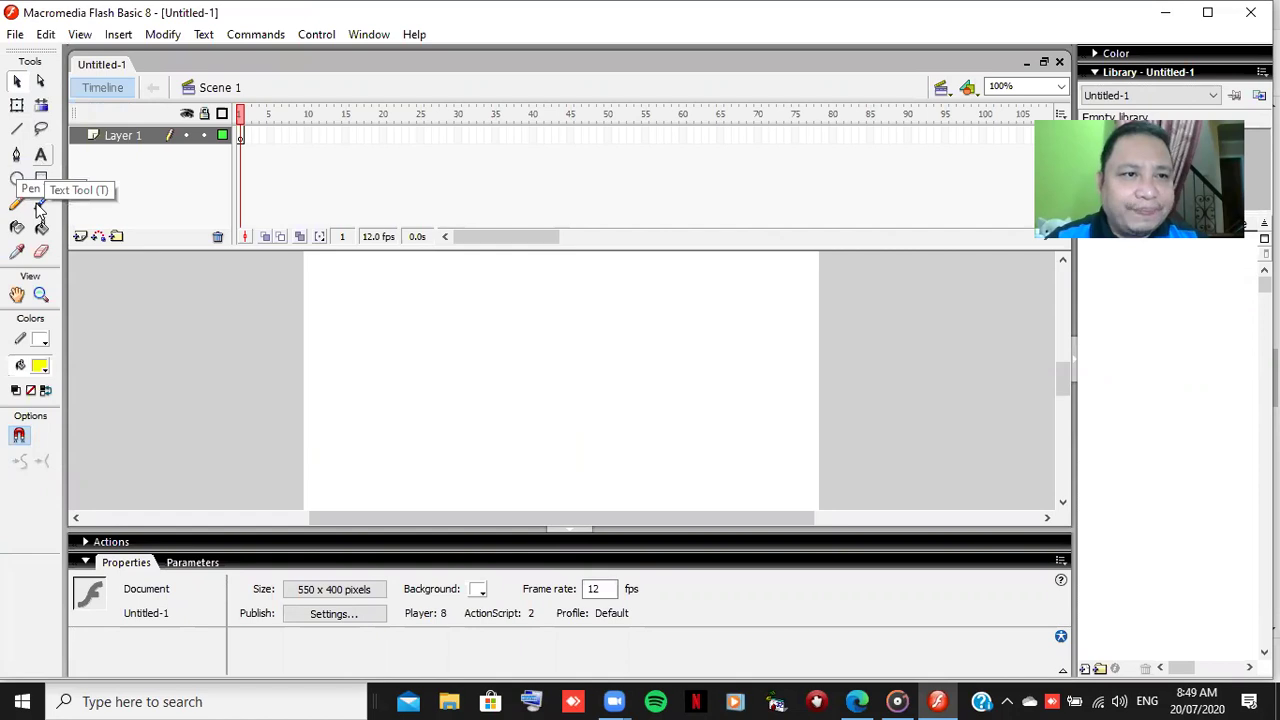
pyautogui.press('t')
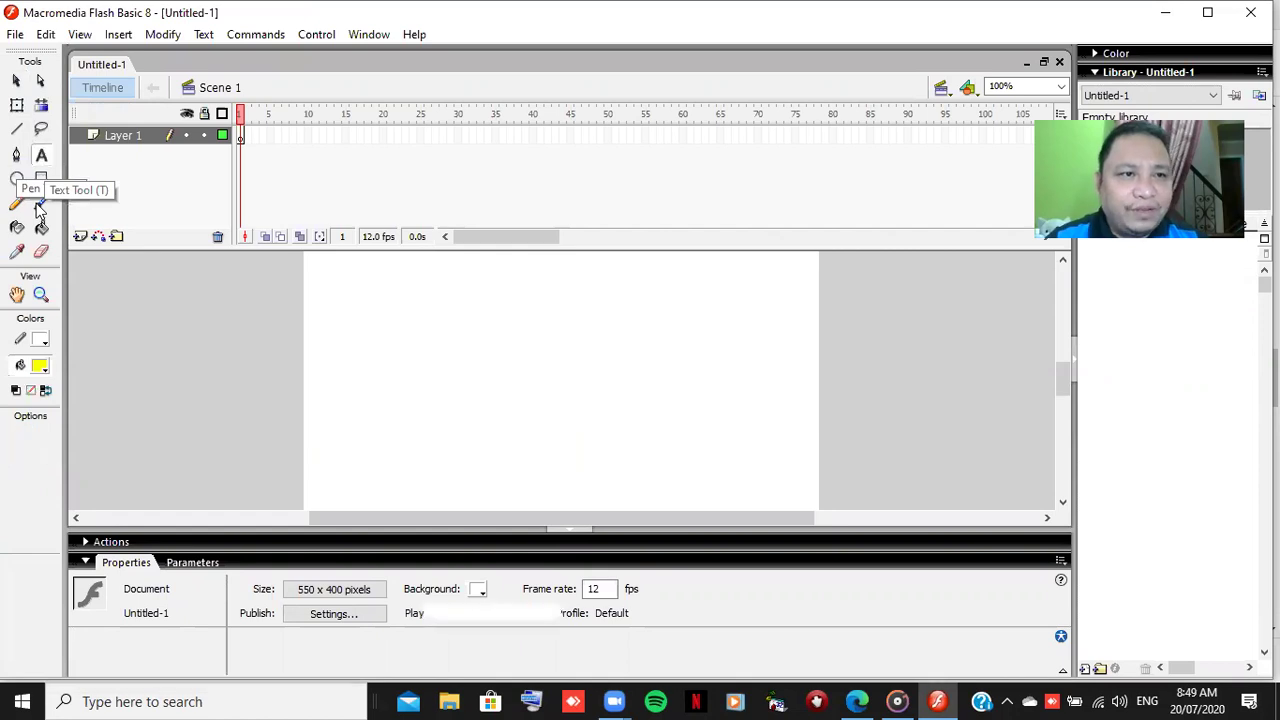
pyautogui.press('t')
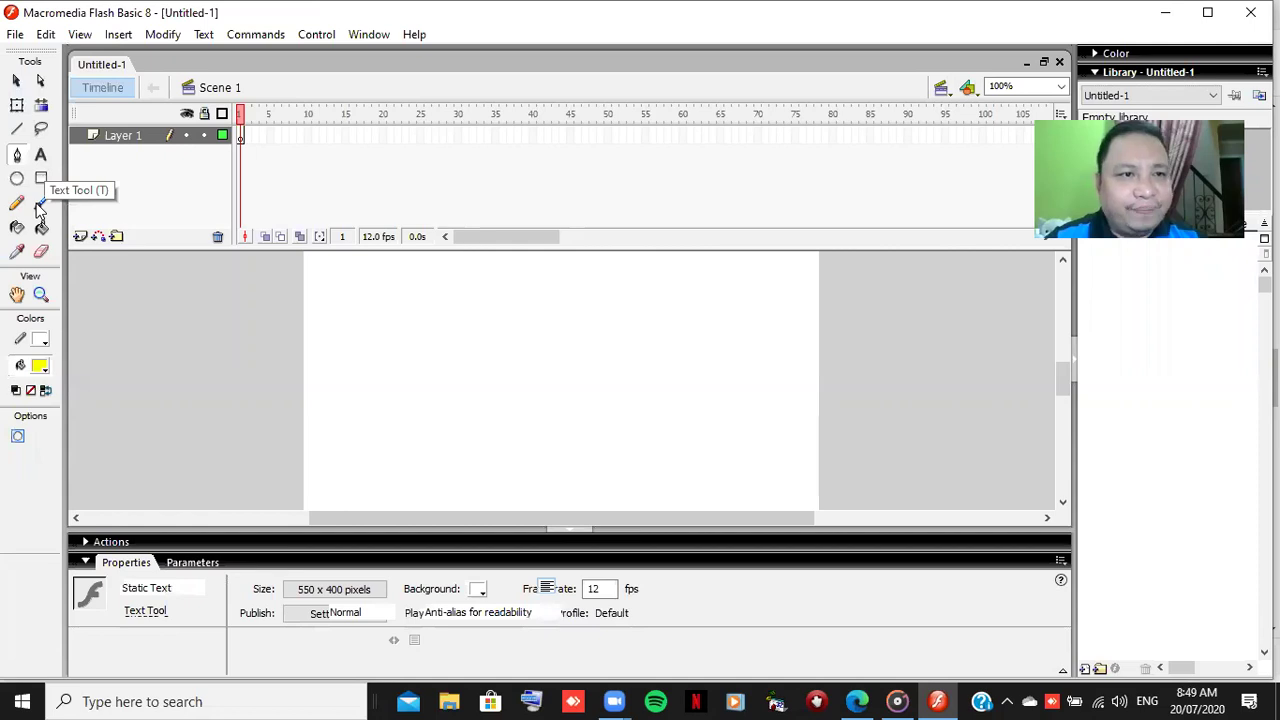
pyautogui.press('p')
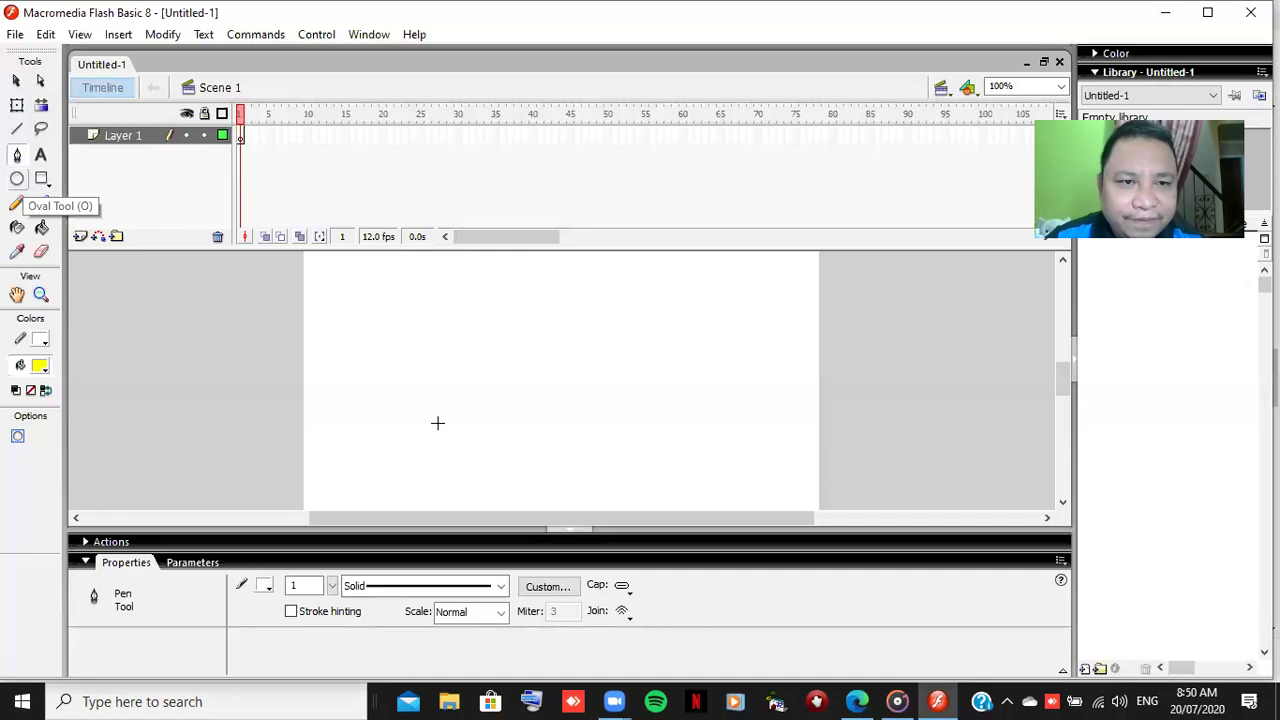
# Draw a circle on the left of the stage and fill it solid red with the Paint Bucket.
pyautogui.press('o')
pyautogui.moveTo(326, 306); pyautogui.dragTo(442, 422)
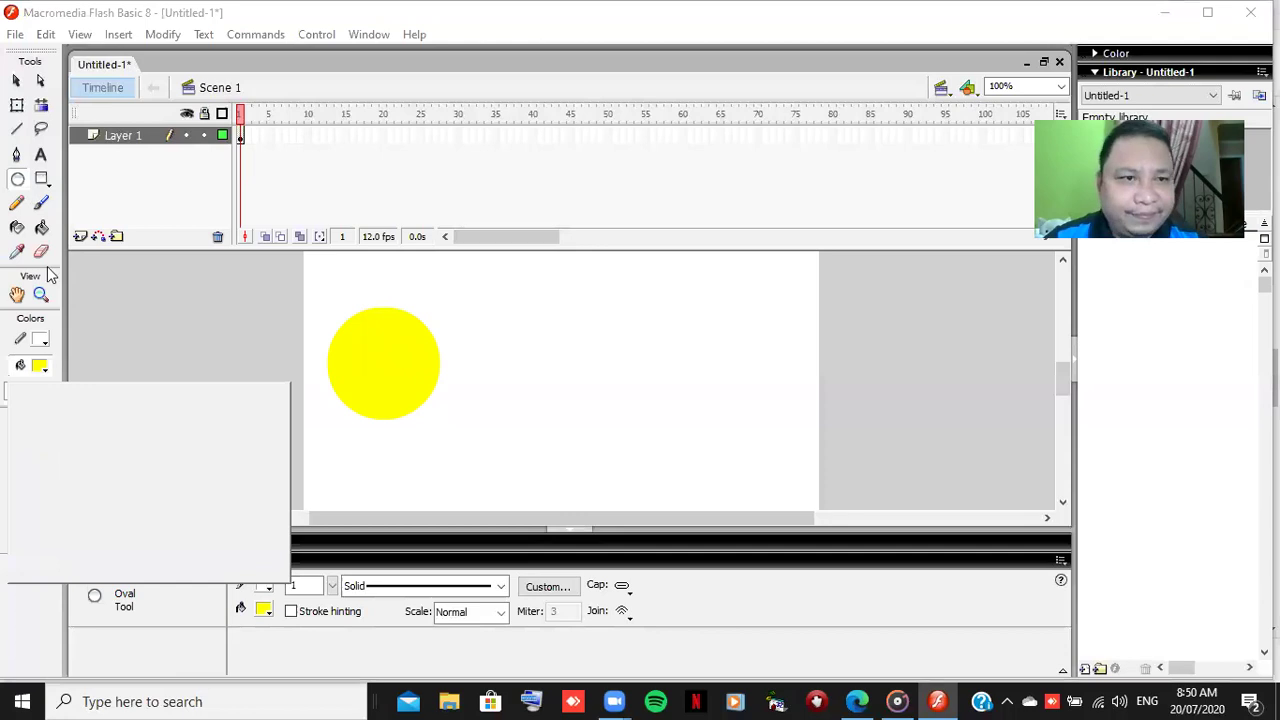
pyautogui.click(43, 230)
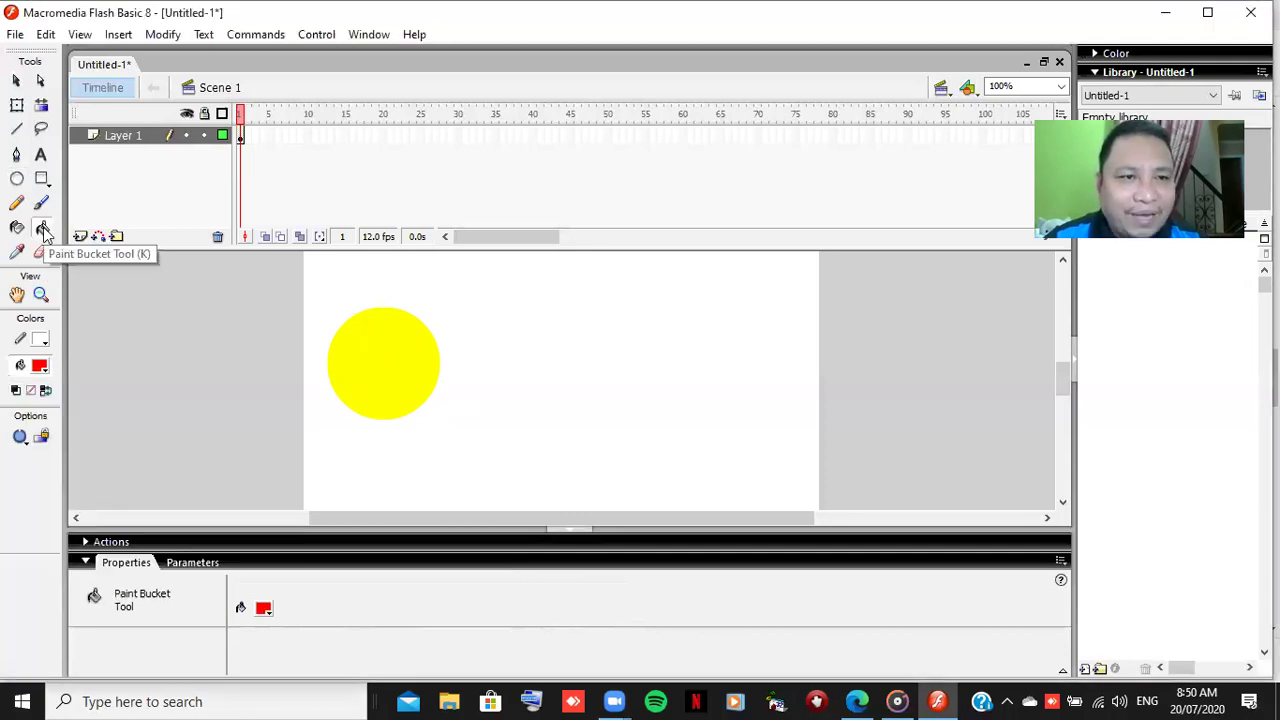
pyautogui.click(419, 351)
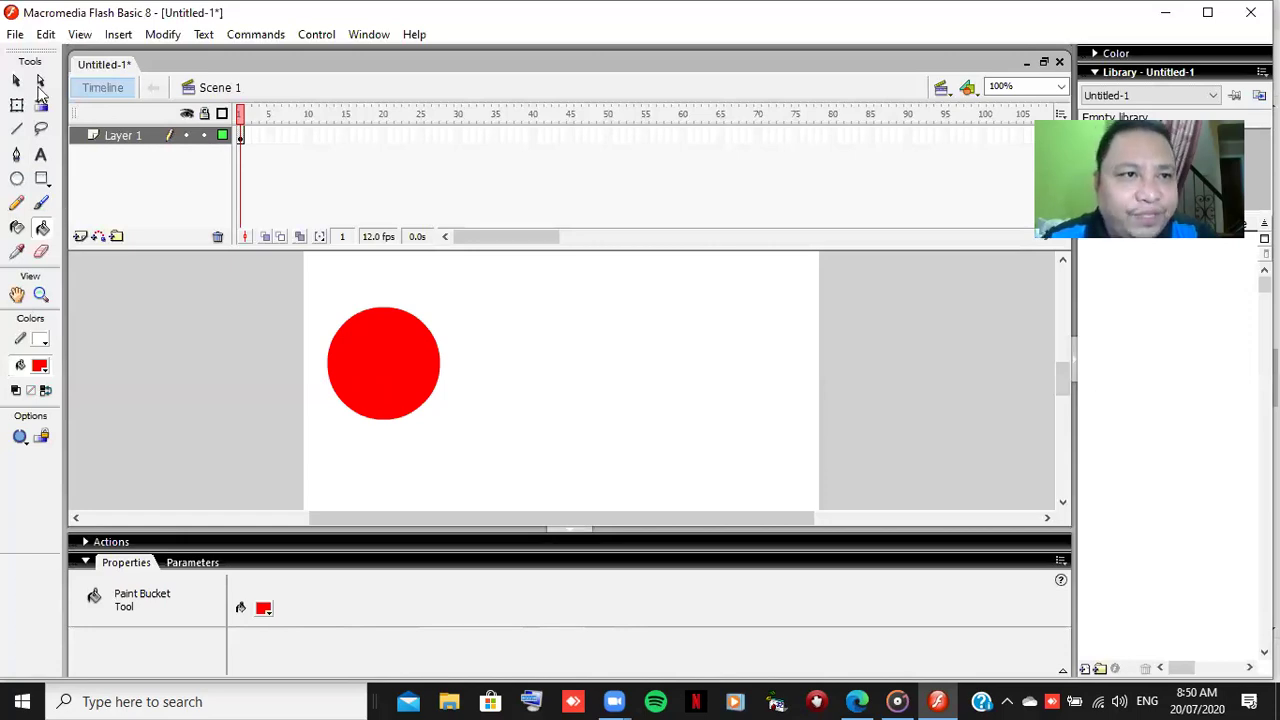
pyautogui.press('a')
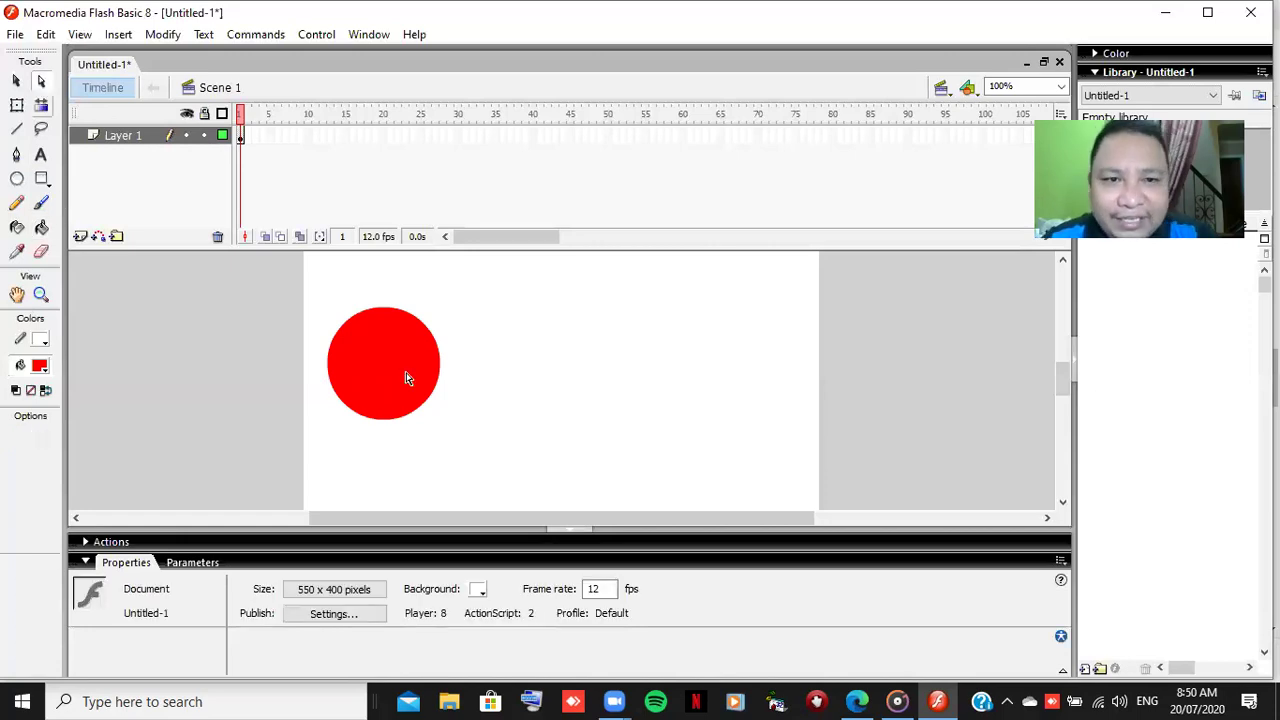
# Add a new Layer 2 above Layer 1 in the timeline.
pyautogui.rightClick(150, 133)
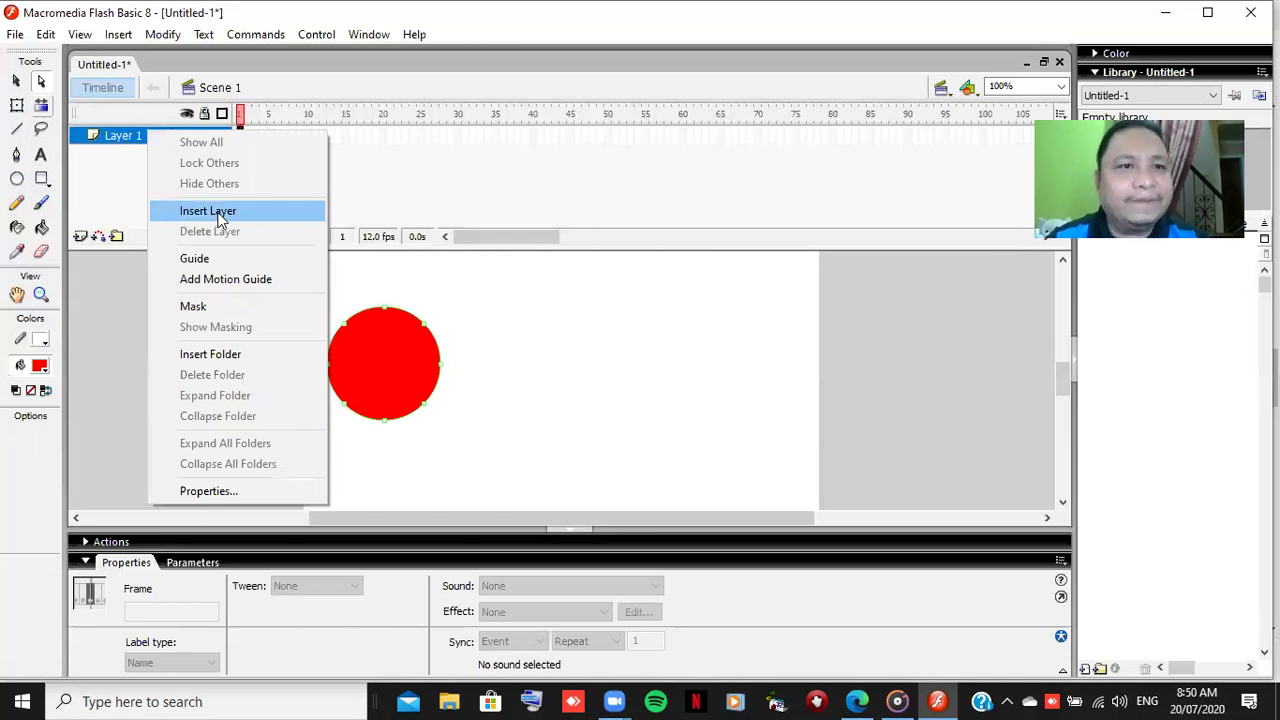
pyautogui.click(216, 214)
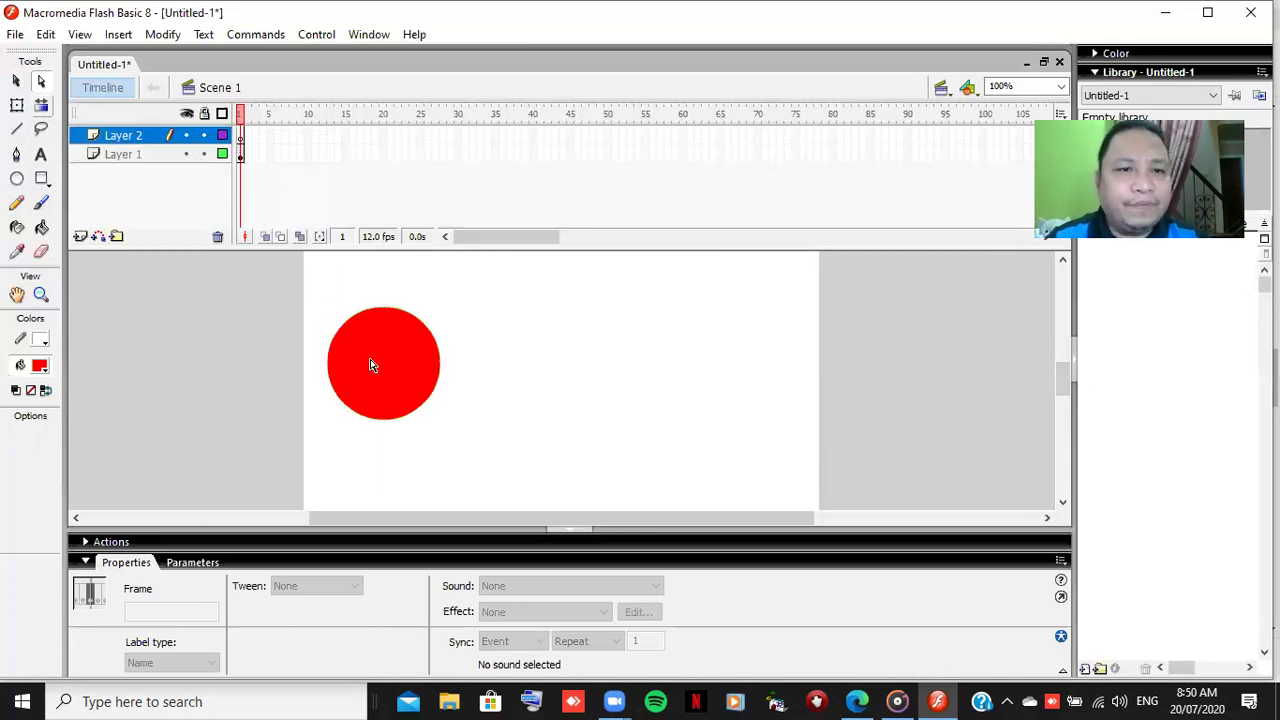
pyautogui.click(241, 155)
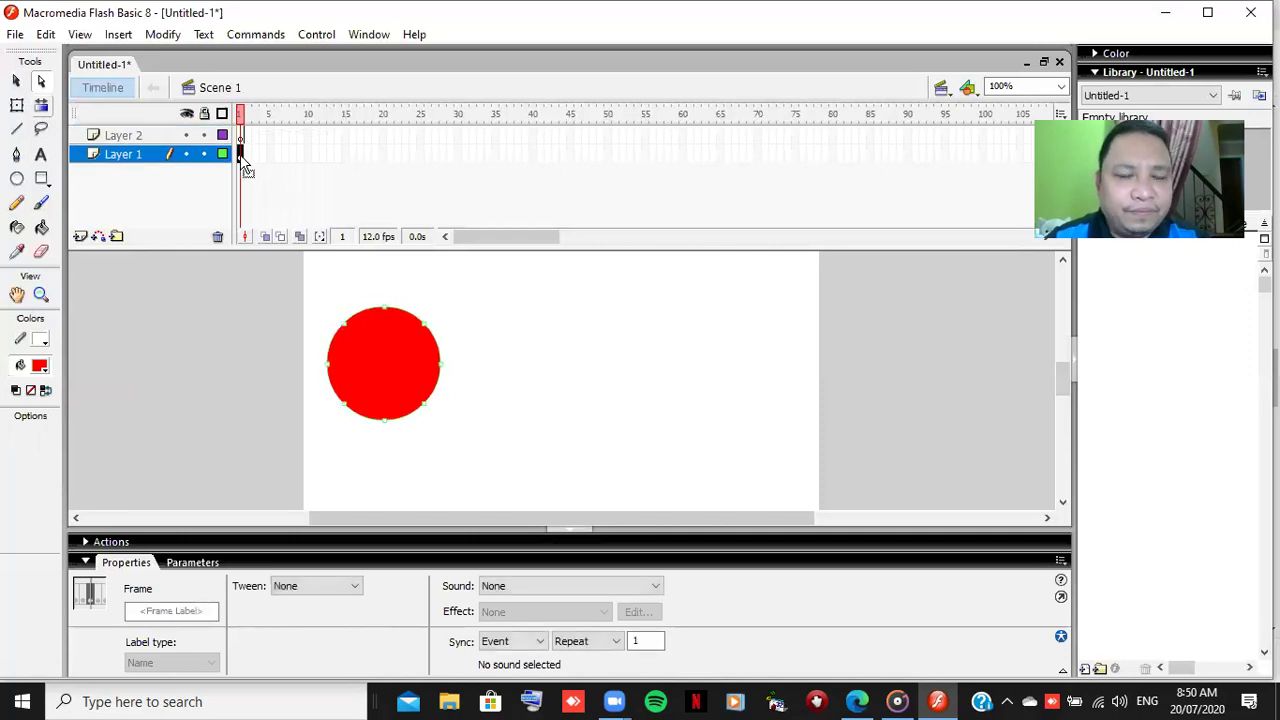
pyautogui.rightClick(248, 166)
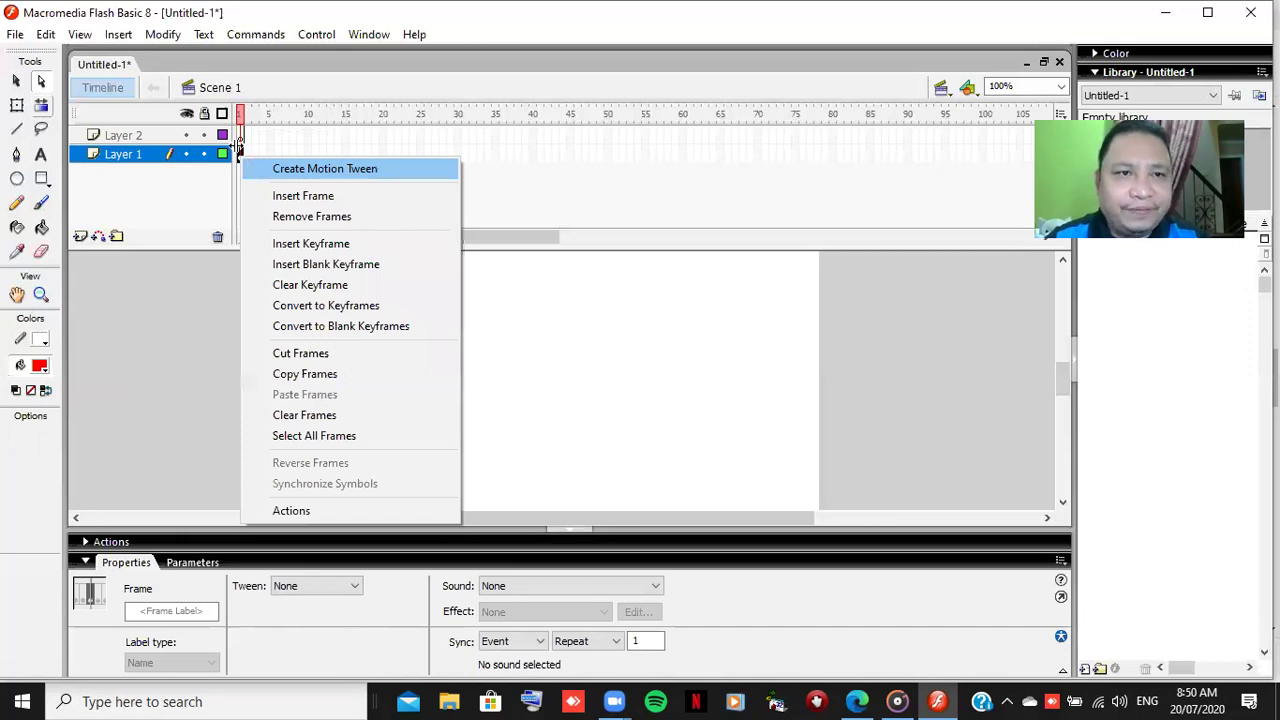
pyautogui.click(240, 146)
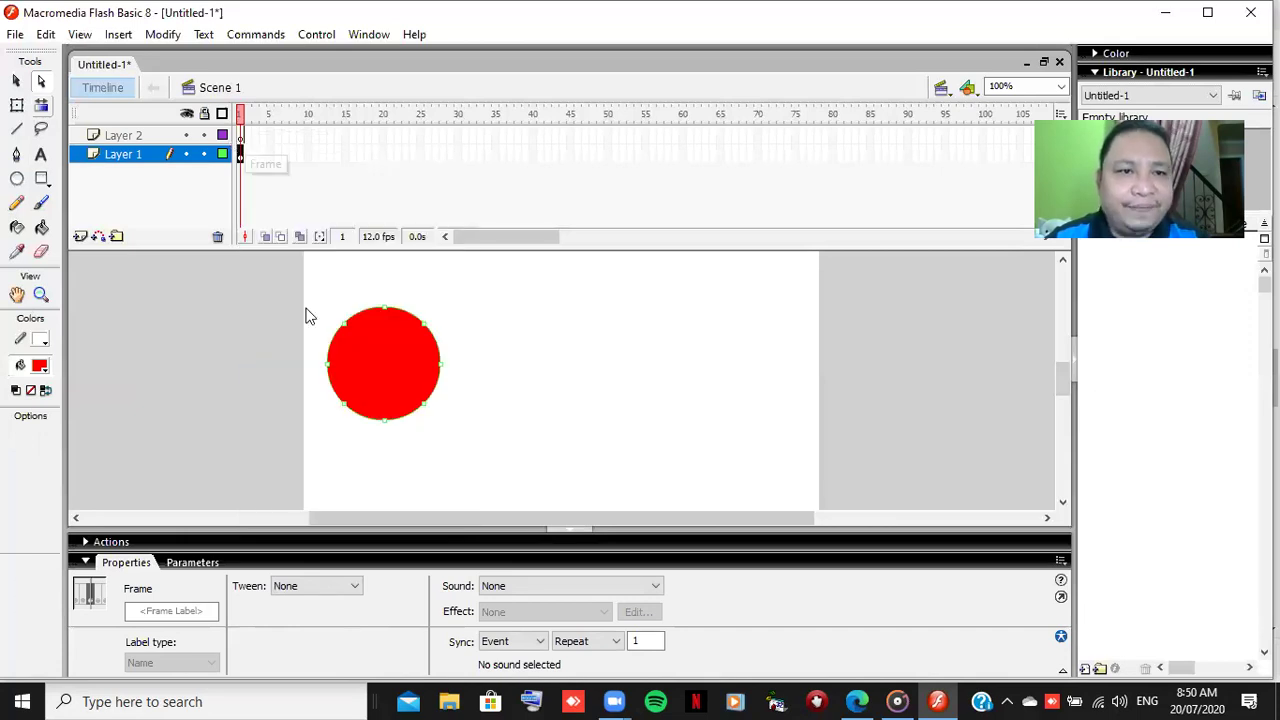
pyautogui.rightClick(242, 136)
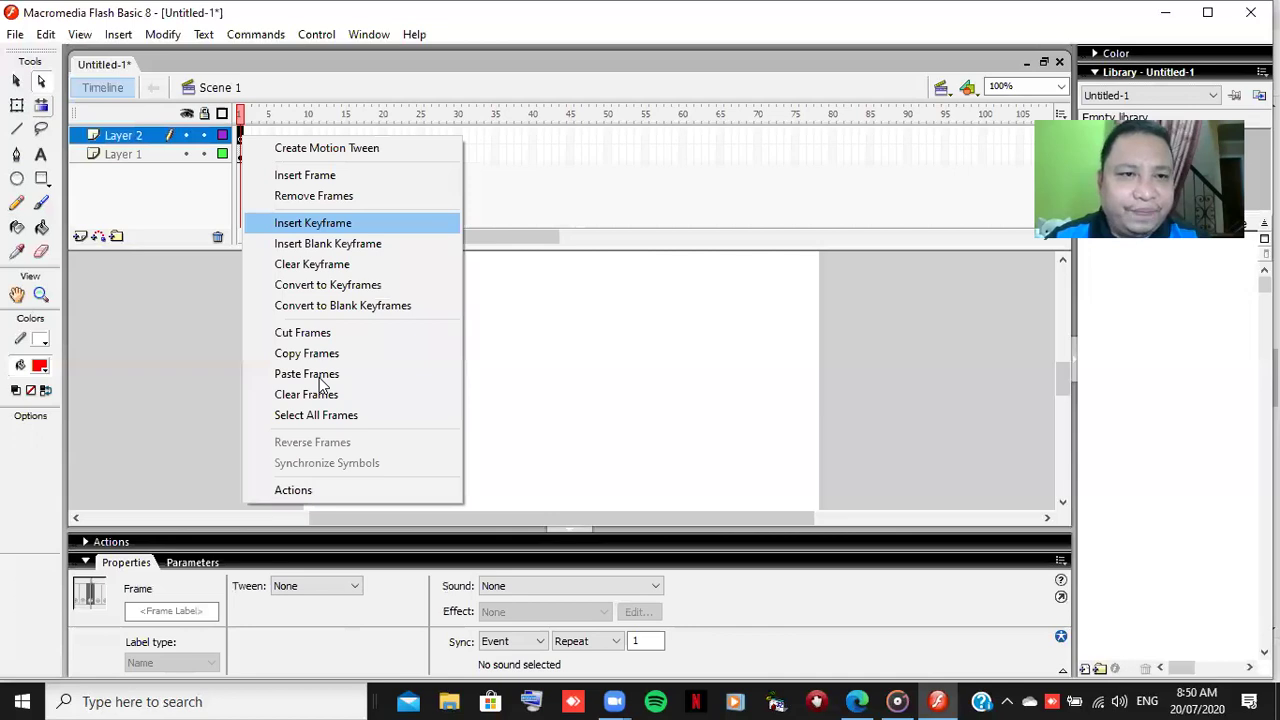
pyautogui.click(471, 151)
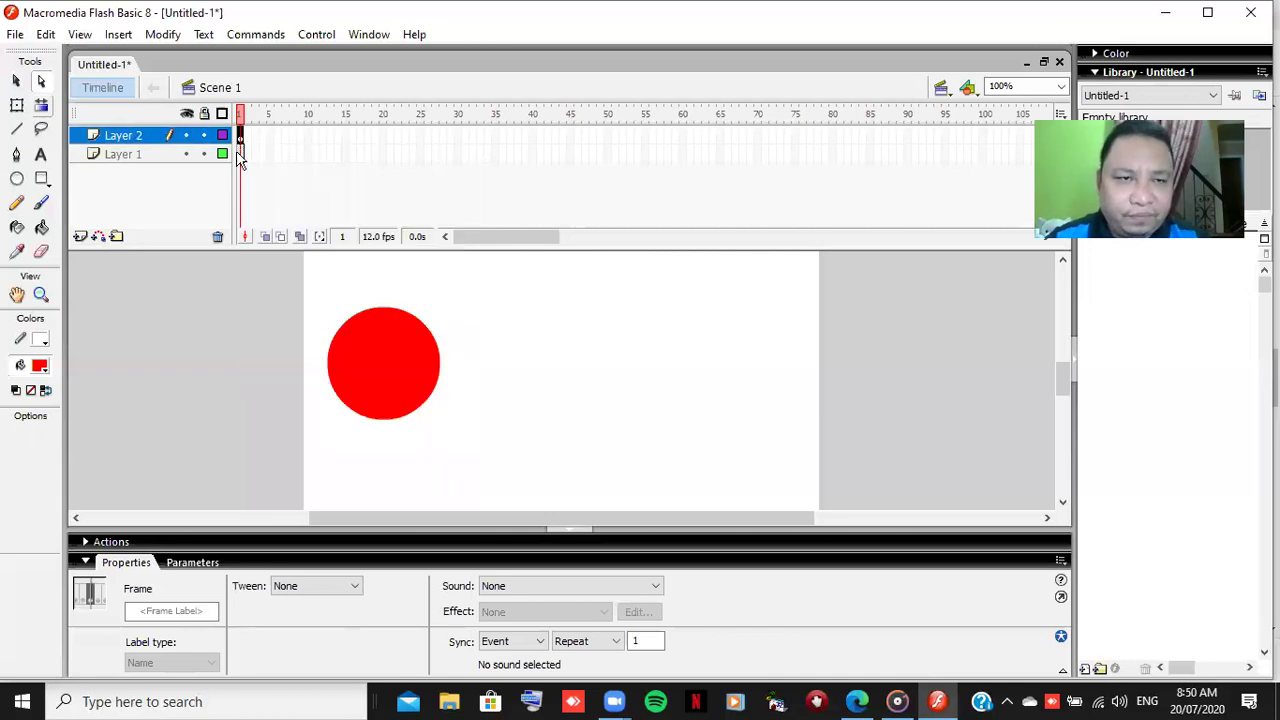
# Insert a keyframe at frame 40 on Layer 2.
pyautogui.click(458, 136)
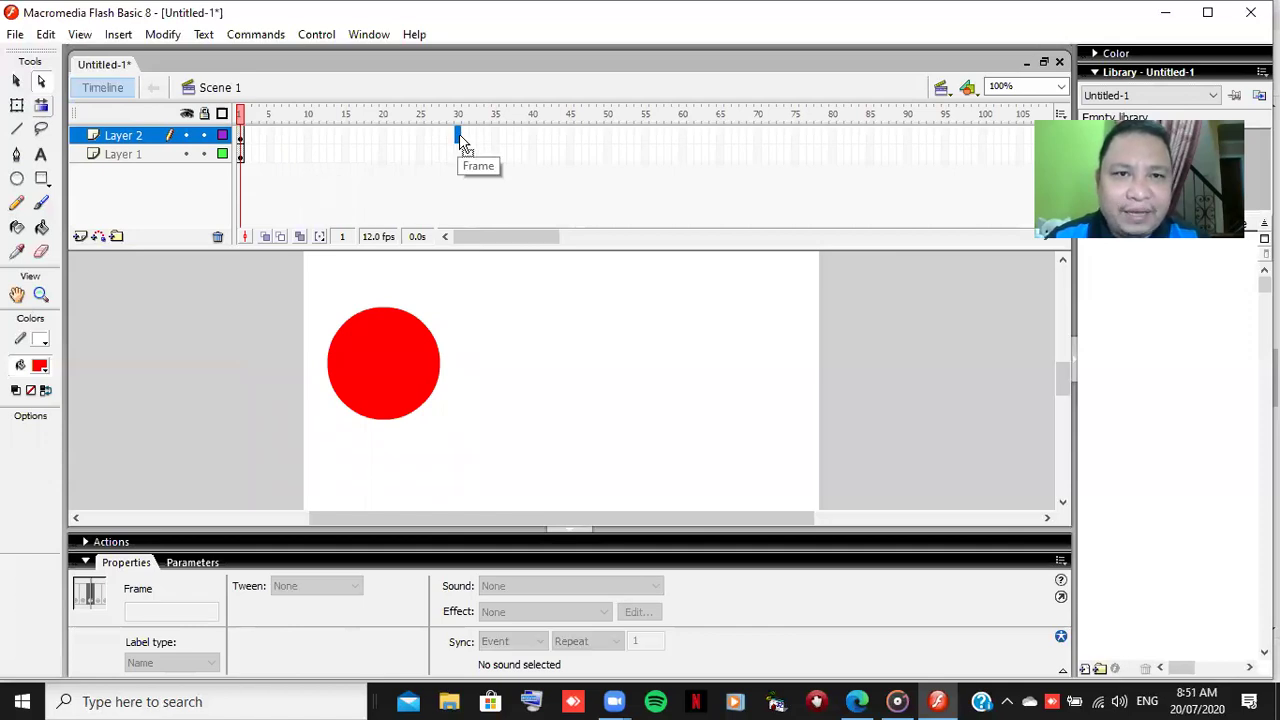
pyautogui.click(533, 138)
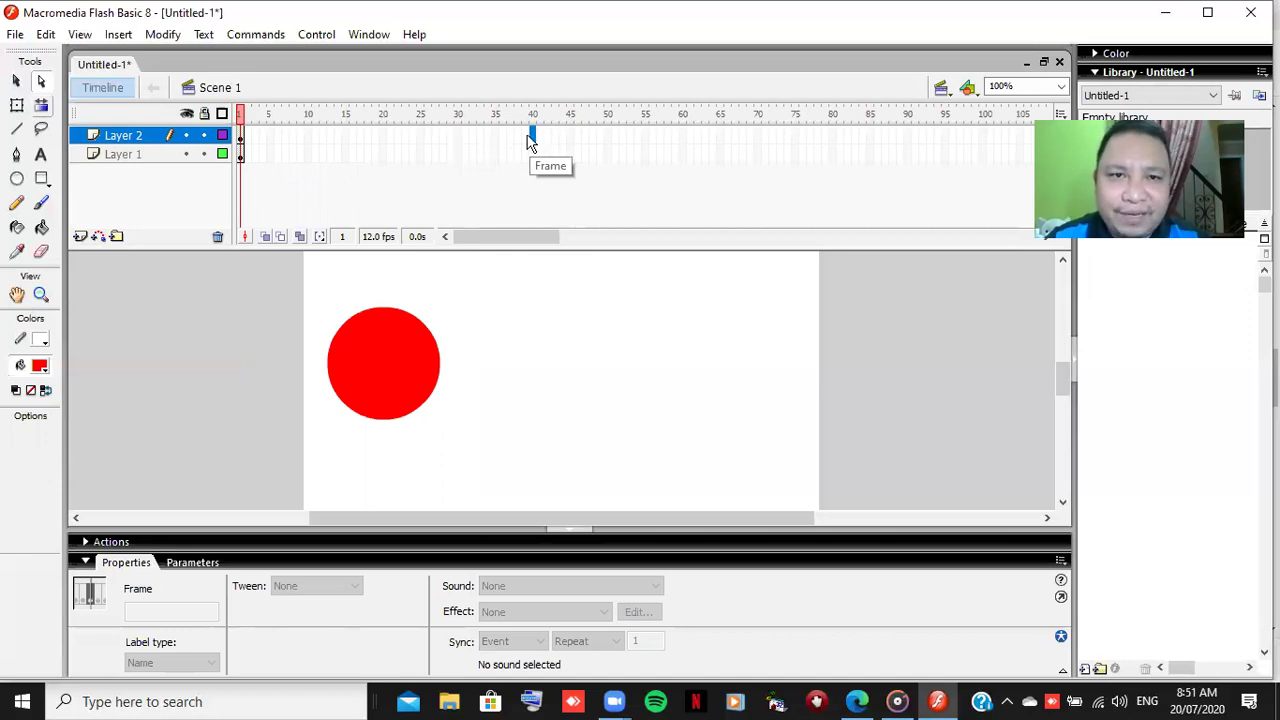
pyautogui.rightClick(539, 139)
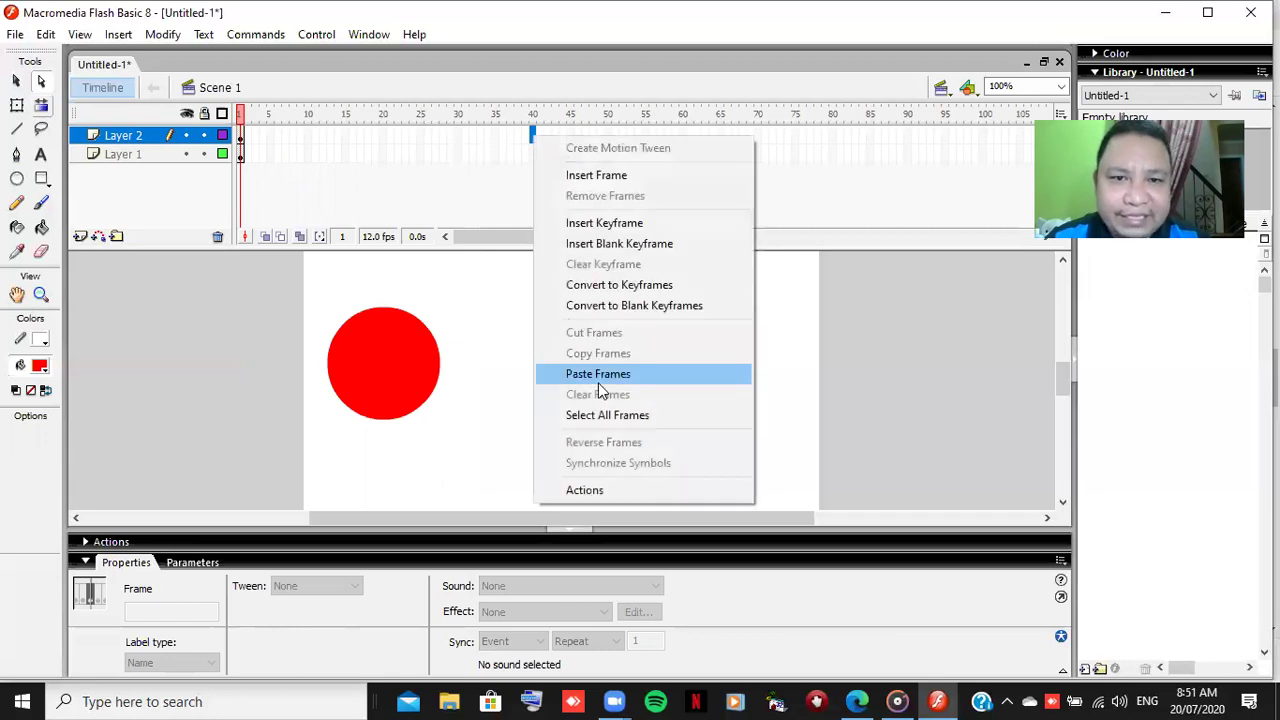
pyautogui.press('F6')
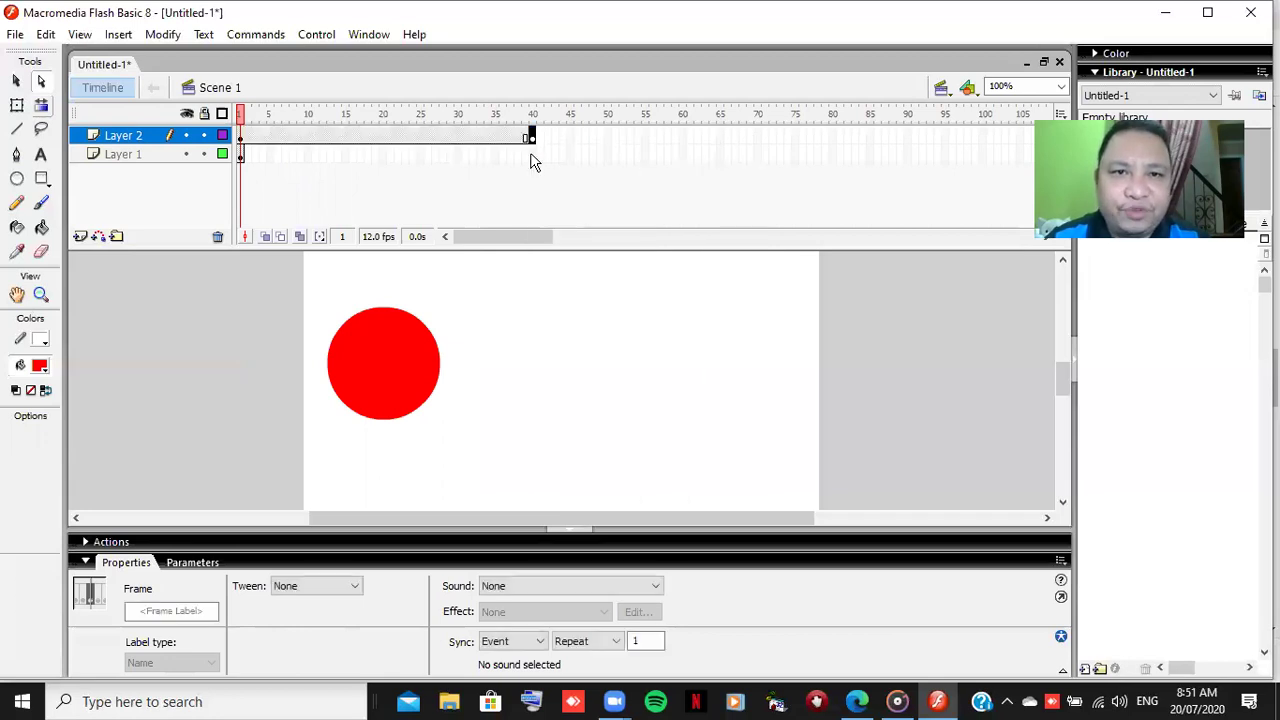
pyautogui.click(242, 138)
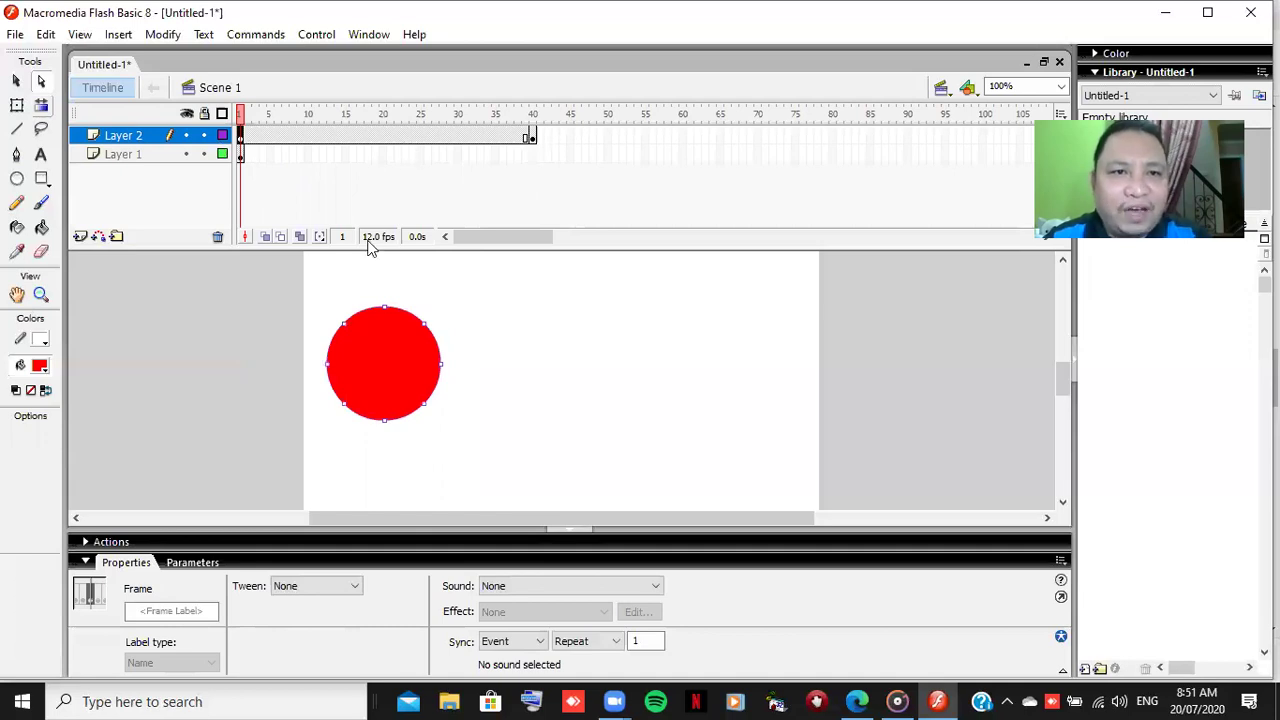
# At frame 40, nudge the red circle right to X 46.0, Y 105.0, then check frame 21.
pyautogui.click(533, 138)
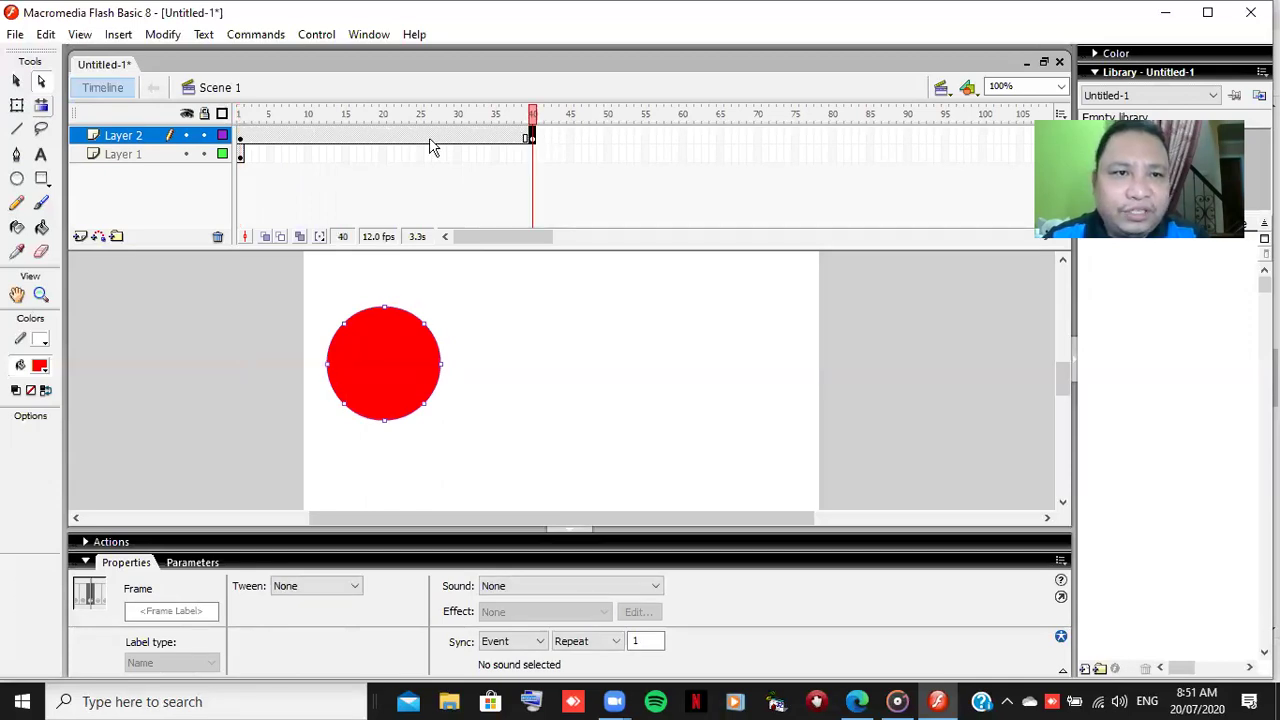
pyautogui.click(241, 140)
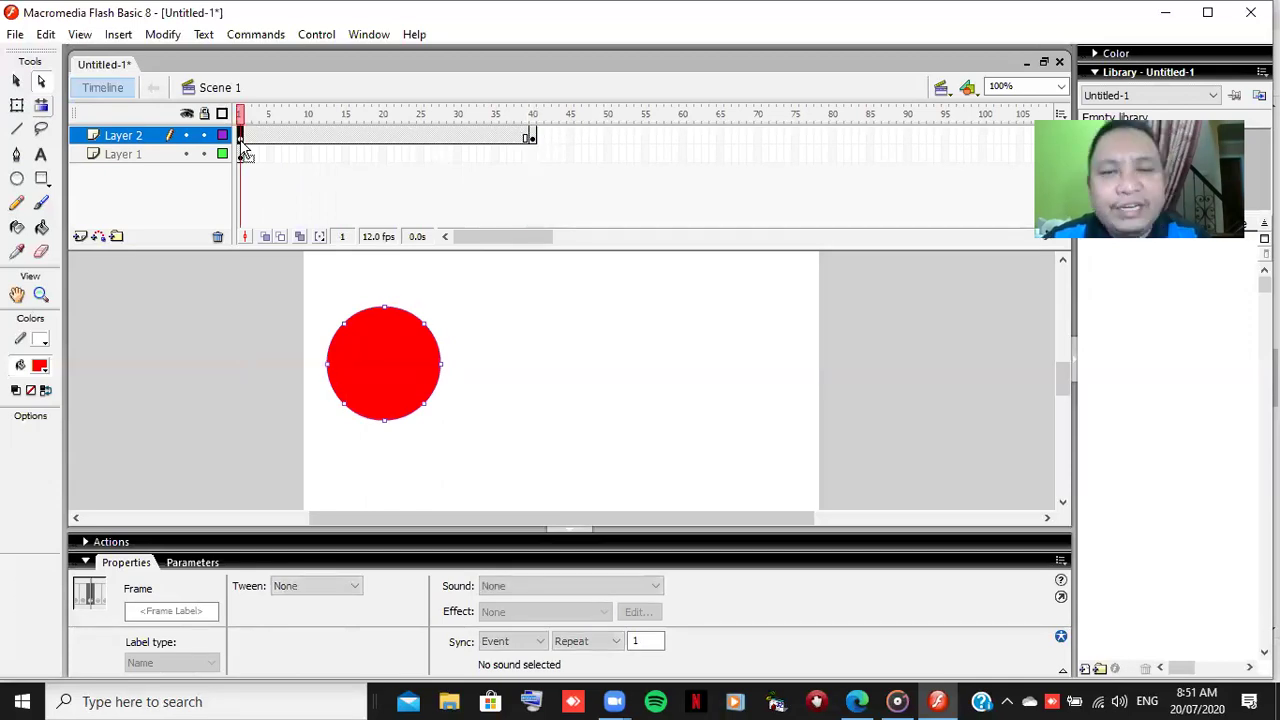
pyautogui.click(535, 140)
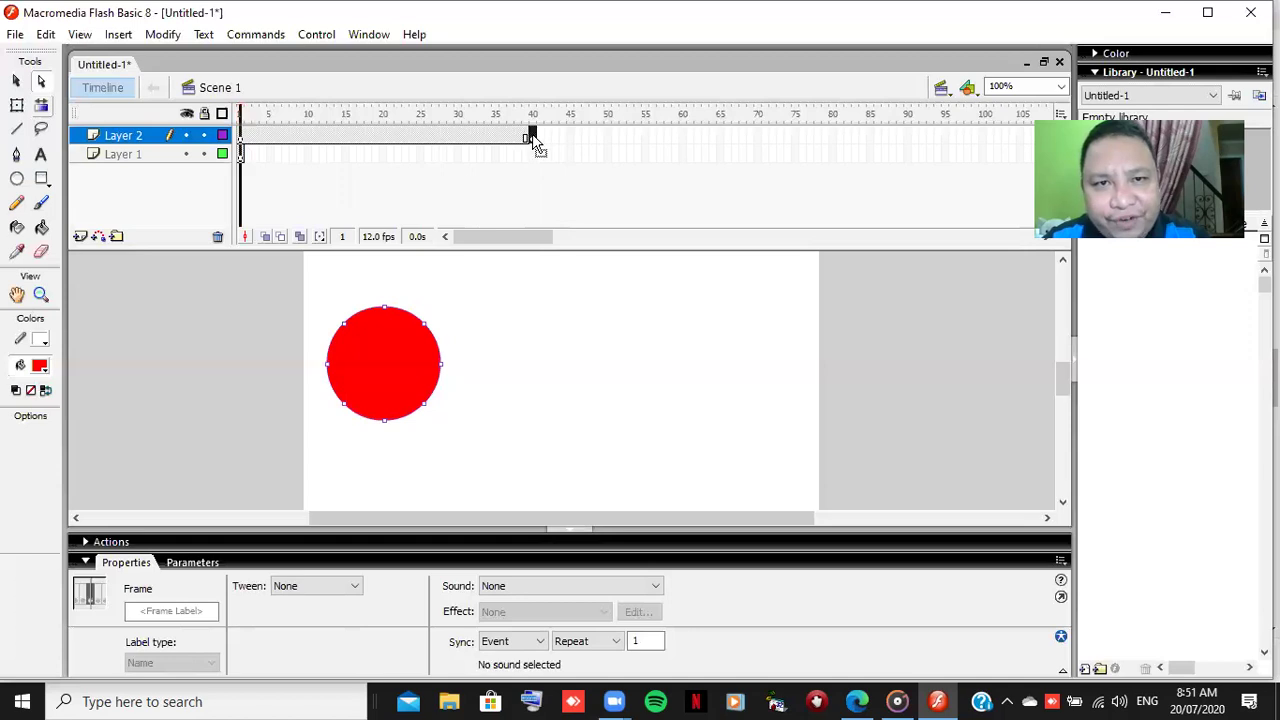
pyautogui.click(410, 354)
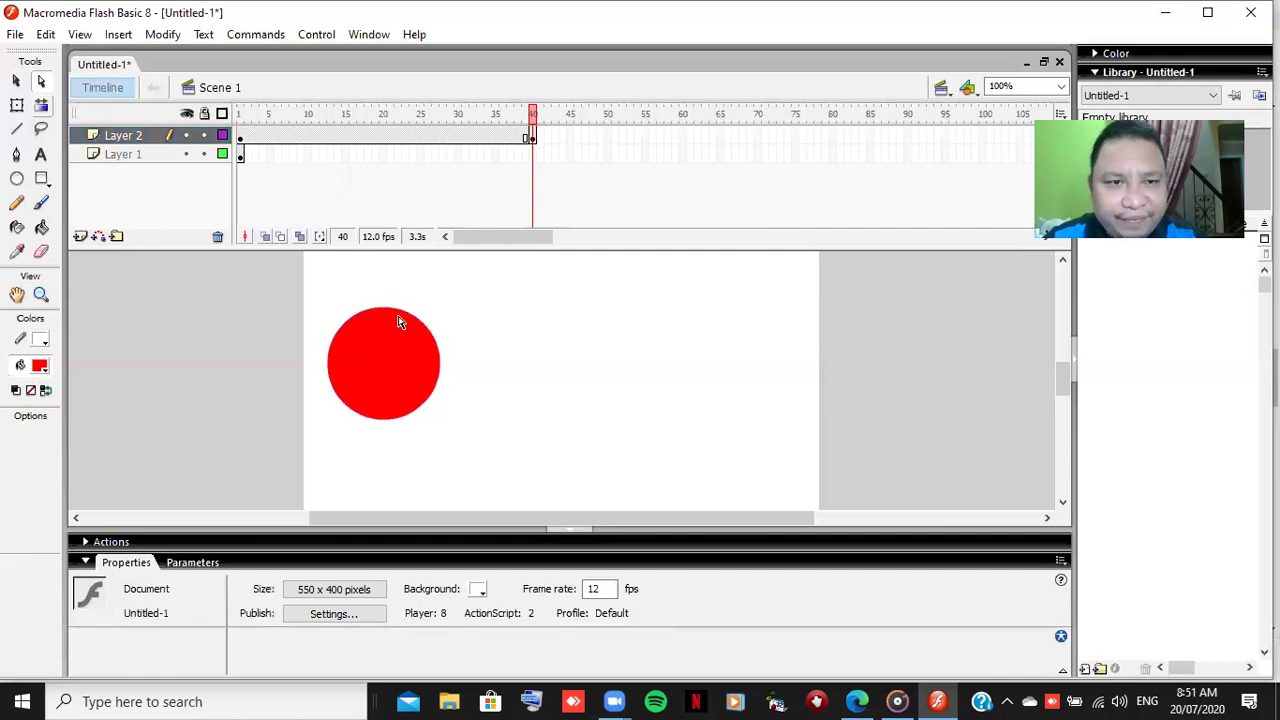
pyautogui.click(356, 358)
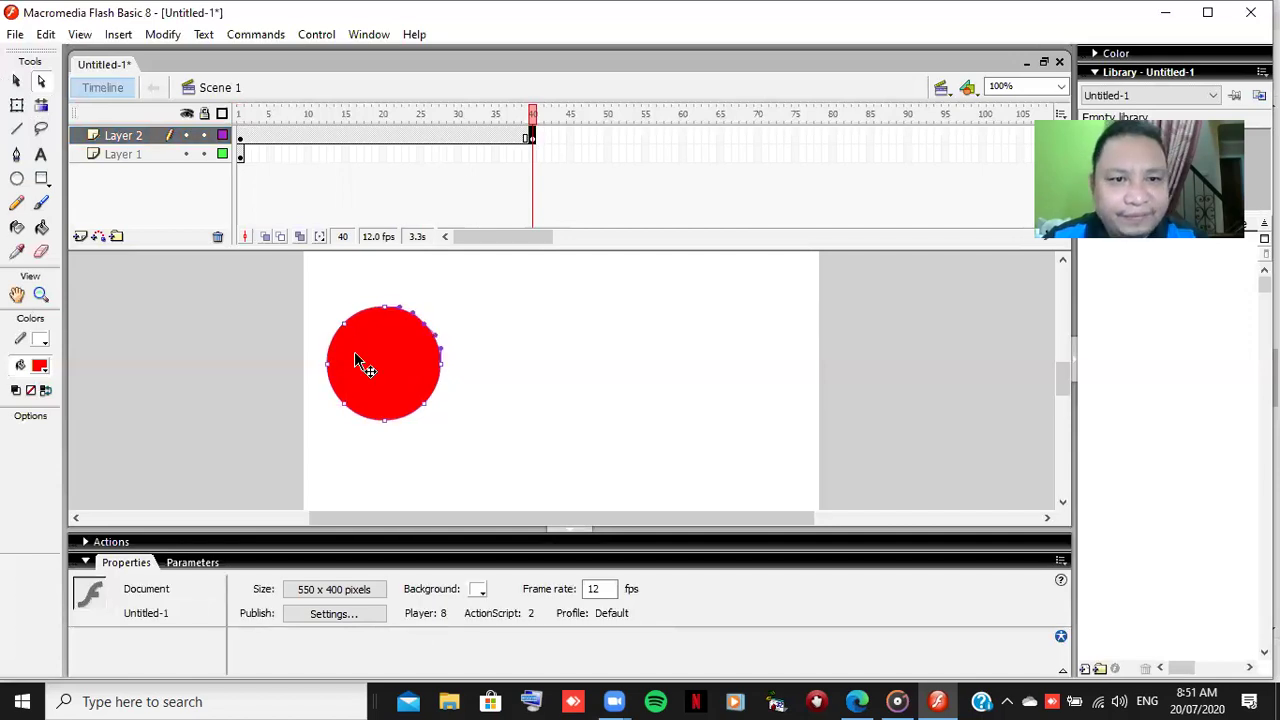
pyautogui.press('v')
pyautogui.moveTo(385, 363); pyautogui.dragTo(405, 363)
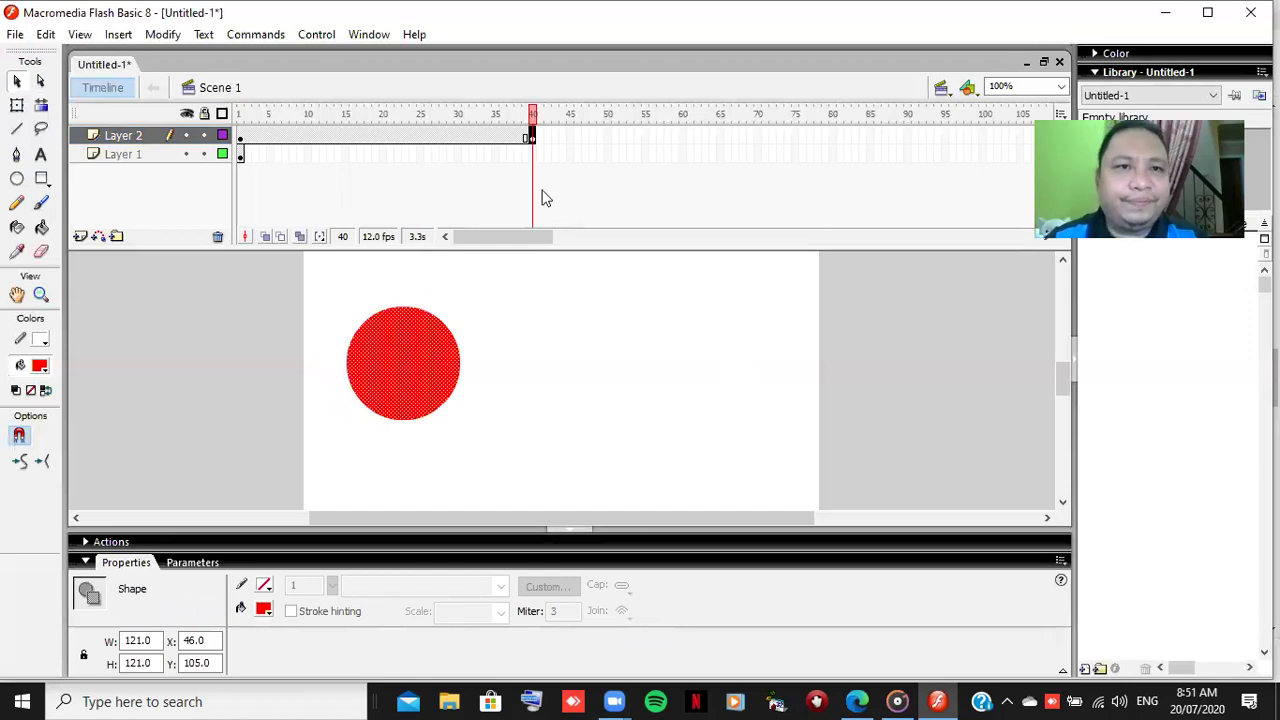
pyautogui.click(389, 140)
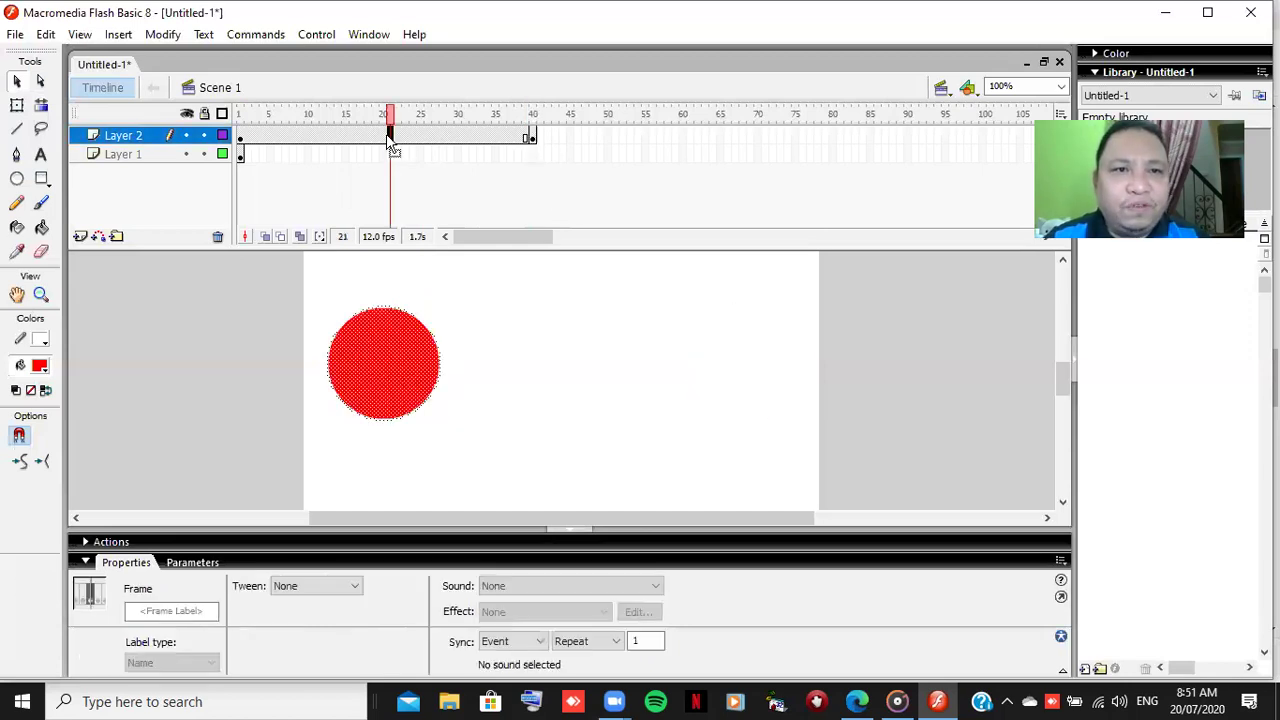
# Create a motion tween across Layer 2's frames 1–40 and play it on the stage.
pyautogui.rightClick(317, 137)
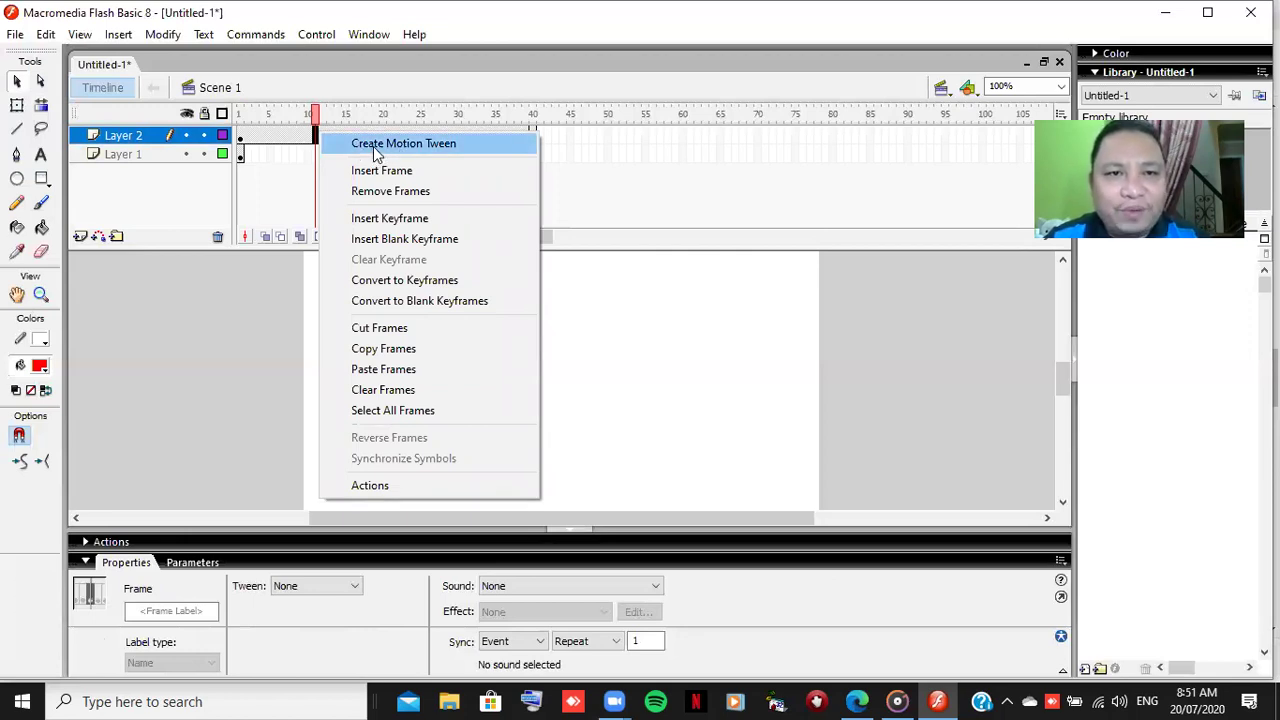
pyautogui.press('Return')
pyautogui.click(241, 138)
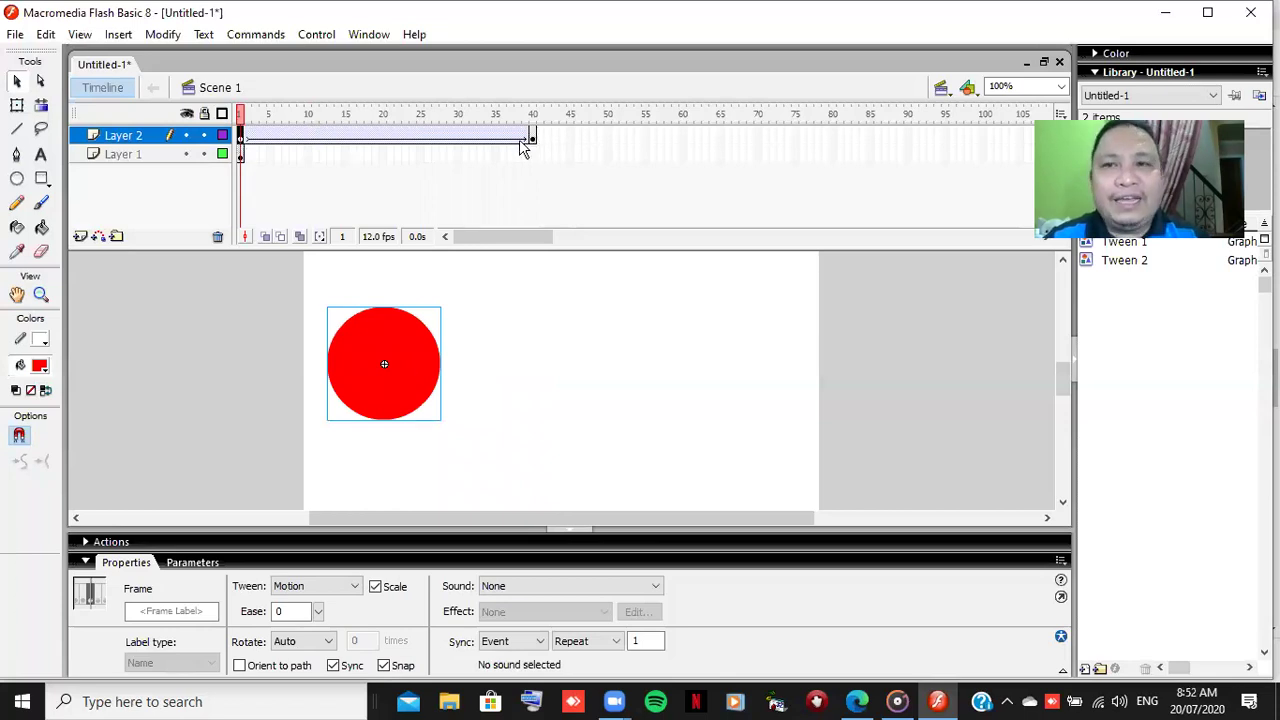
pyautogui.click(315, 36)
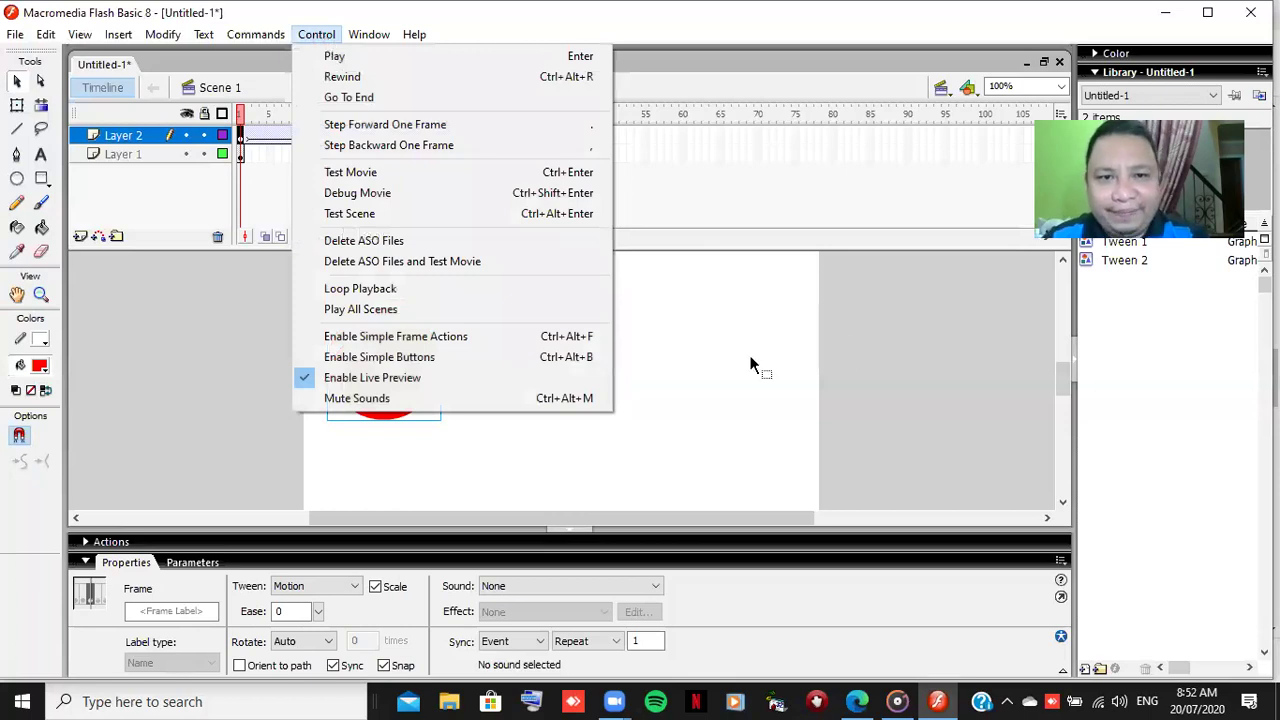
pyautogui.press('Return')
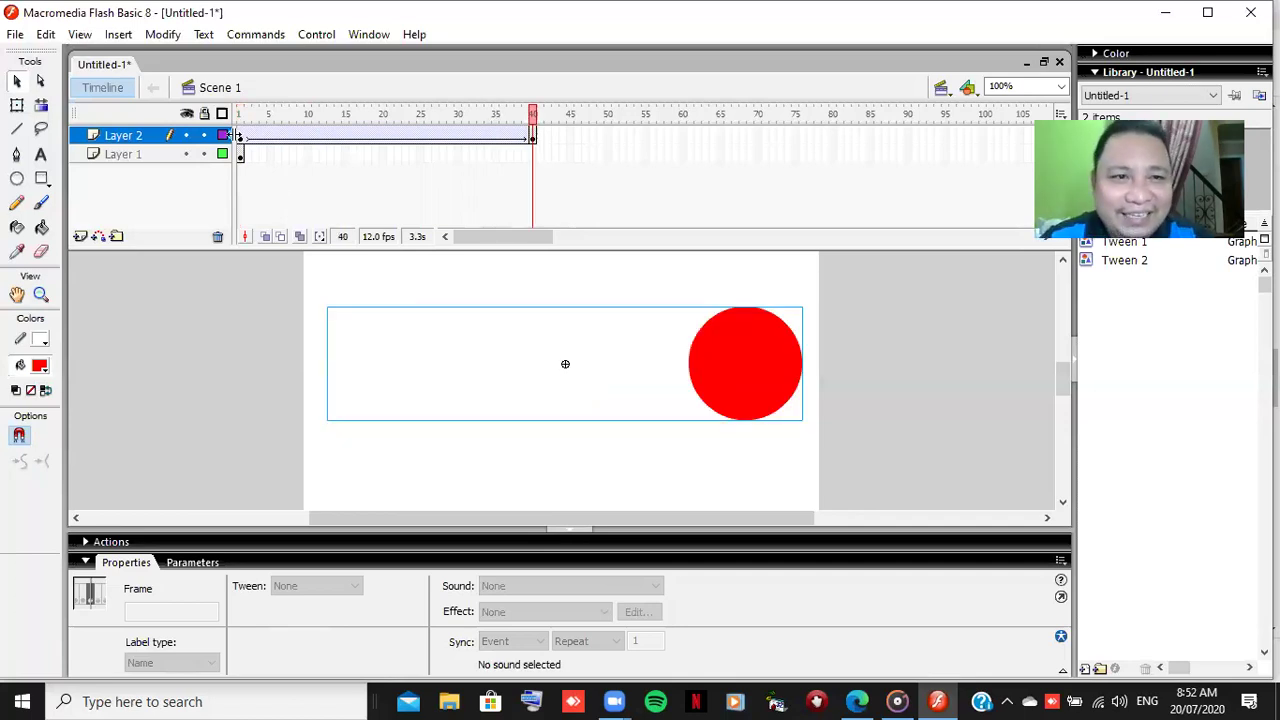
# At frame 40, edit the Tween 2 graphic and change the circle's fill from red to blue.
pyautogui.click(534, 140)
pyautogui.click(539, 140)
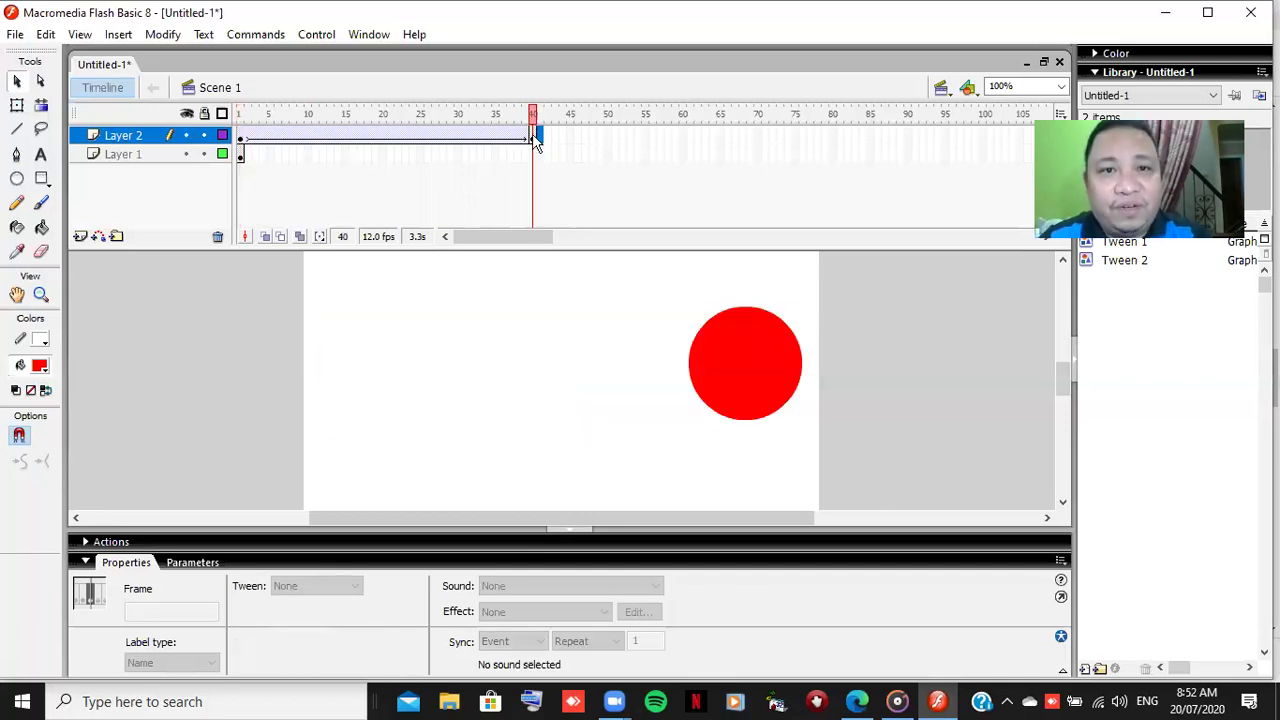
pyautogui.click(746, 353)
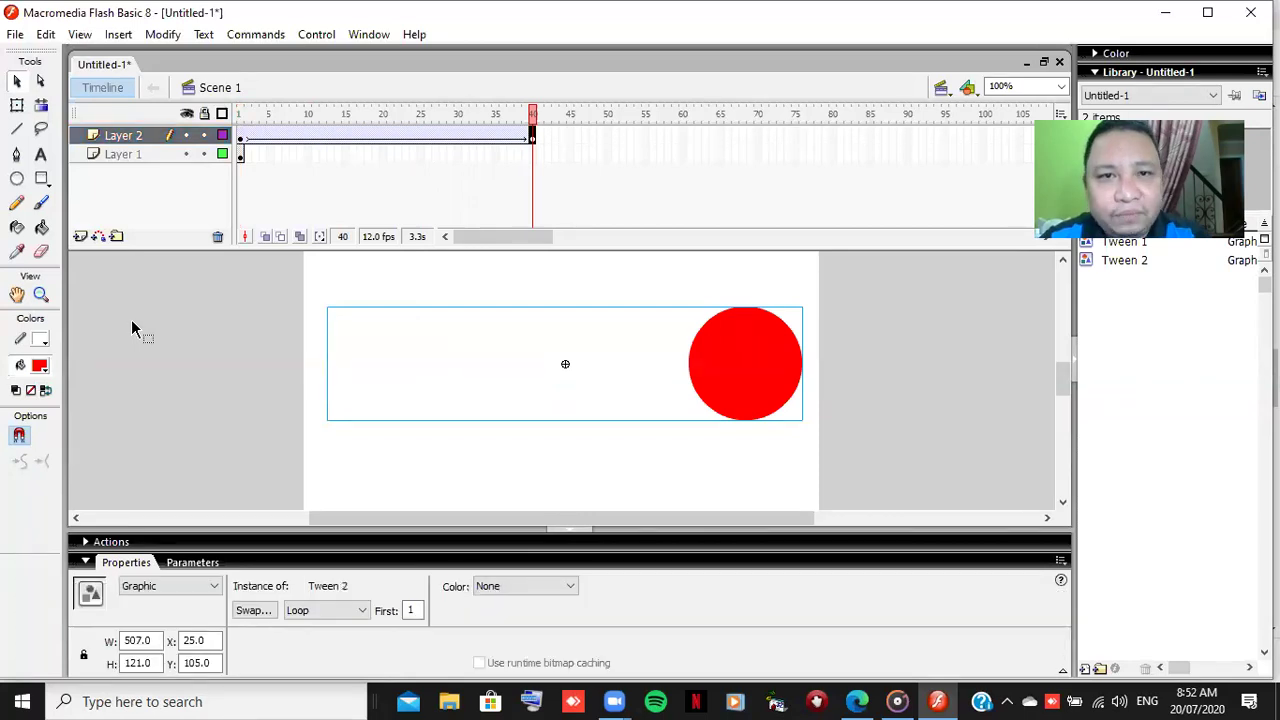
pyautogui.hotkey('ctrl', 'e')
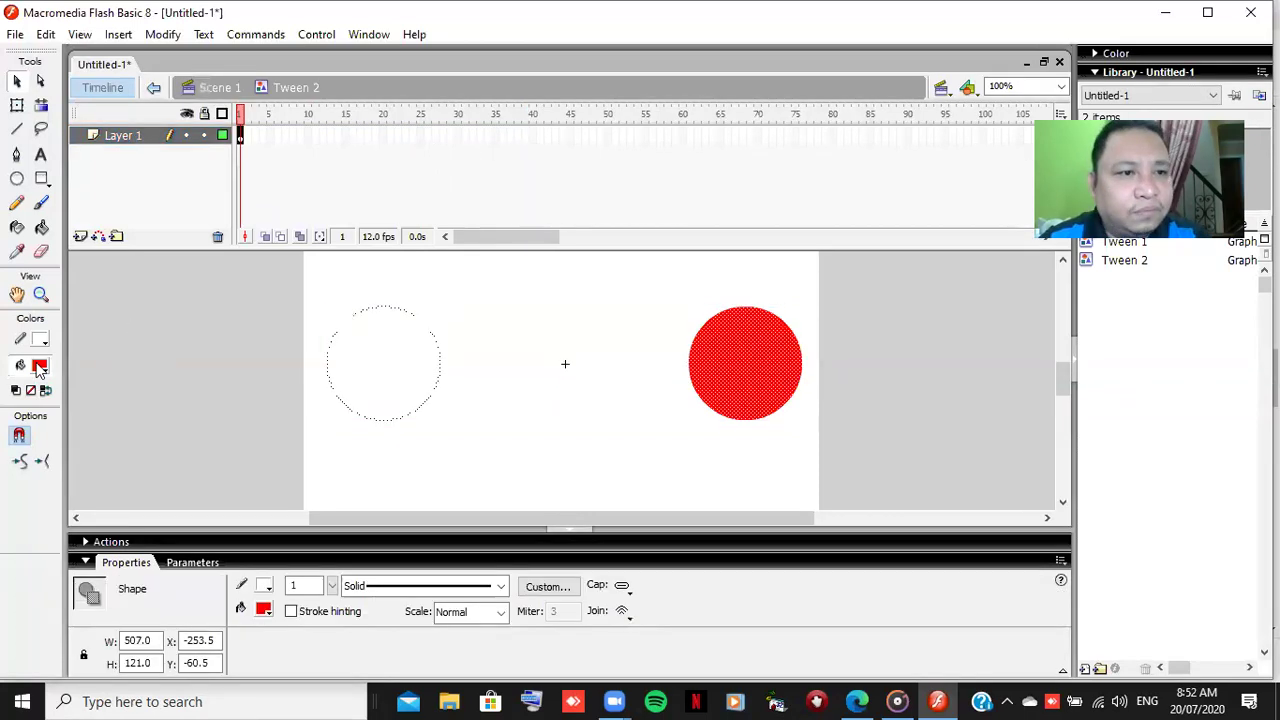
pyautogui.click(40, 365)
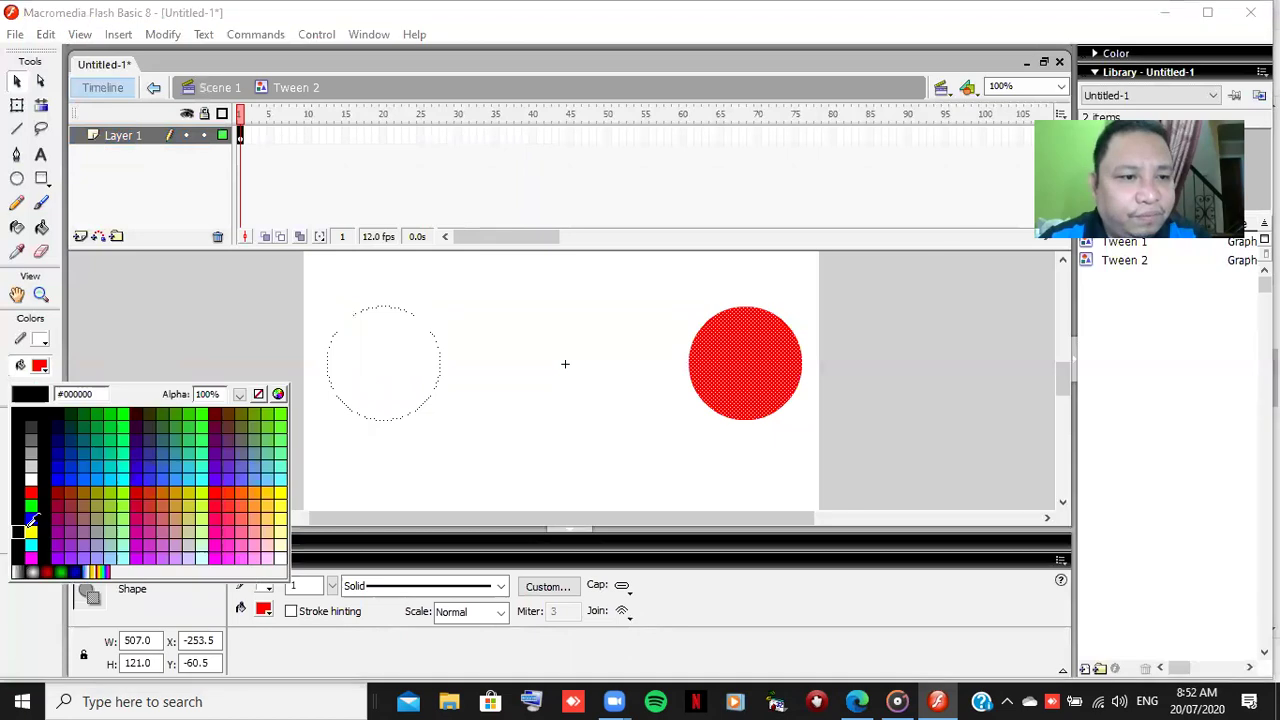
pyautogui.click(29, 520)
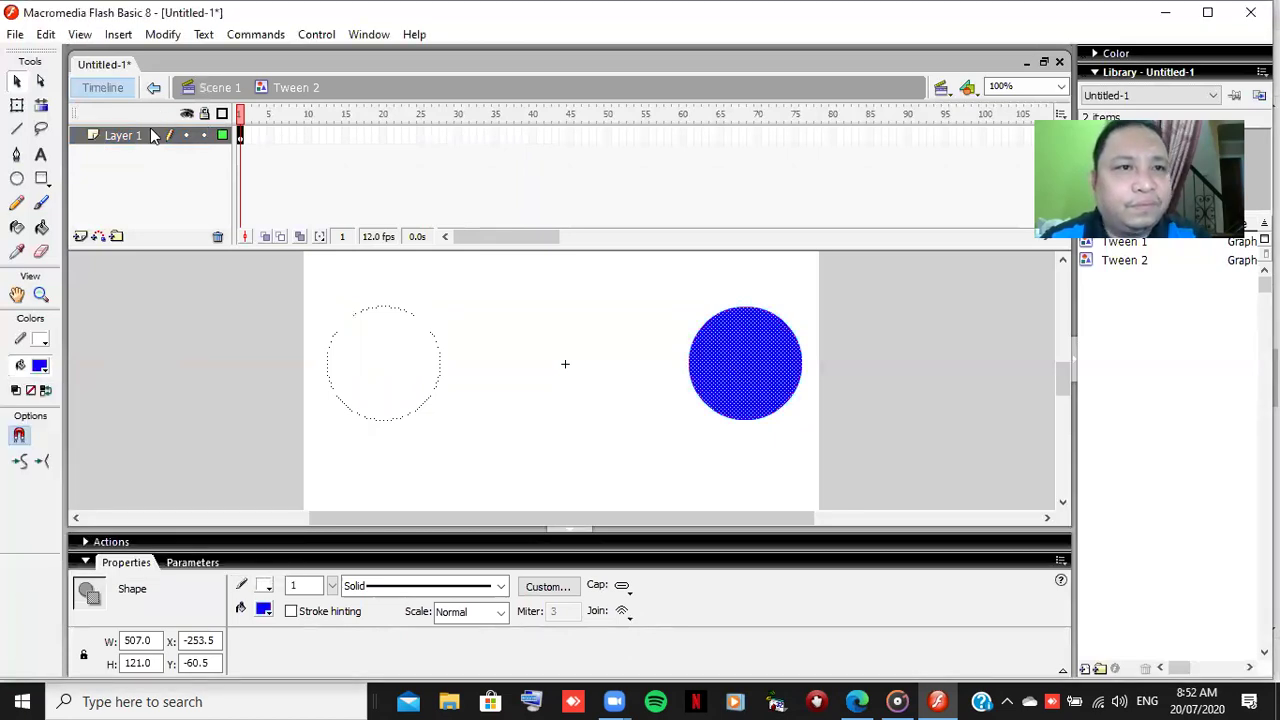
# Return to Scene 1, rewind to frame 1 and play the red-to-blue tween.
pyautogui.click(155, 89)
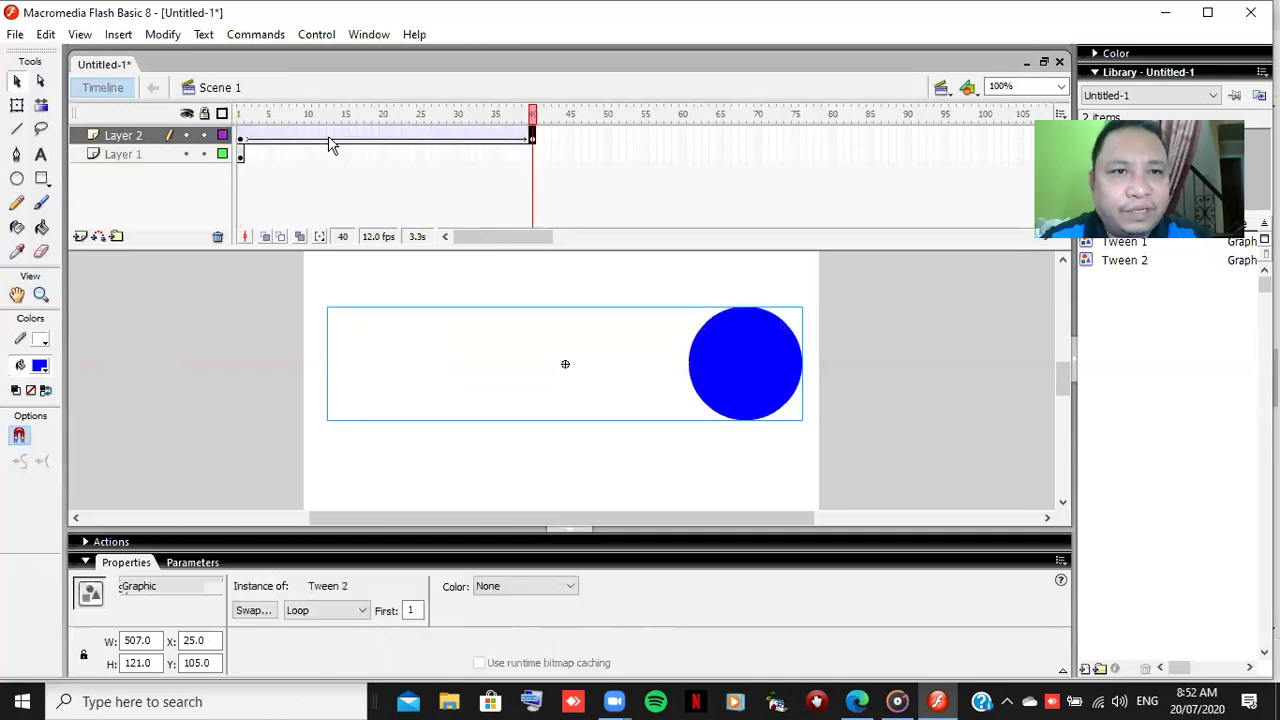
pyautogui.click(245, 138)
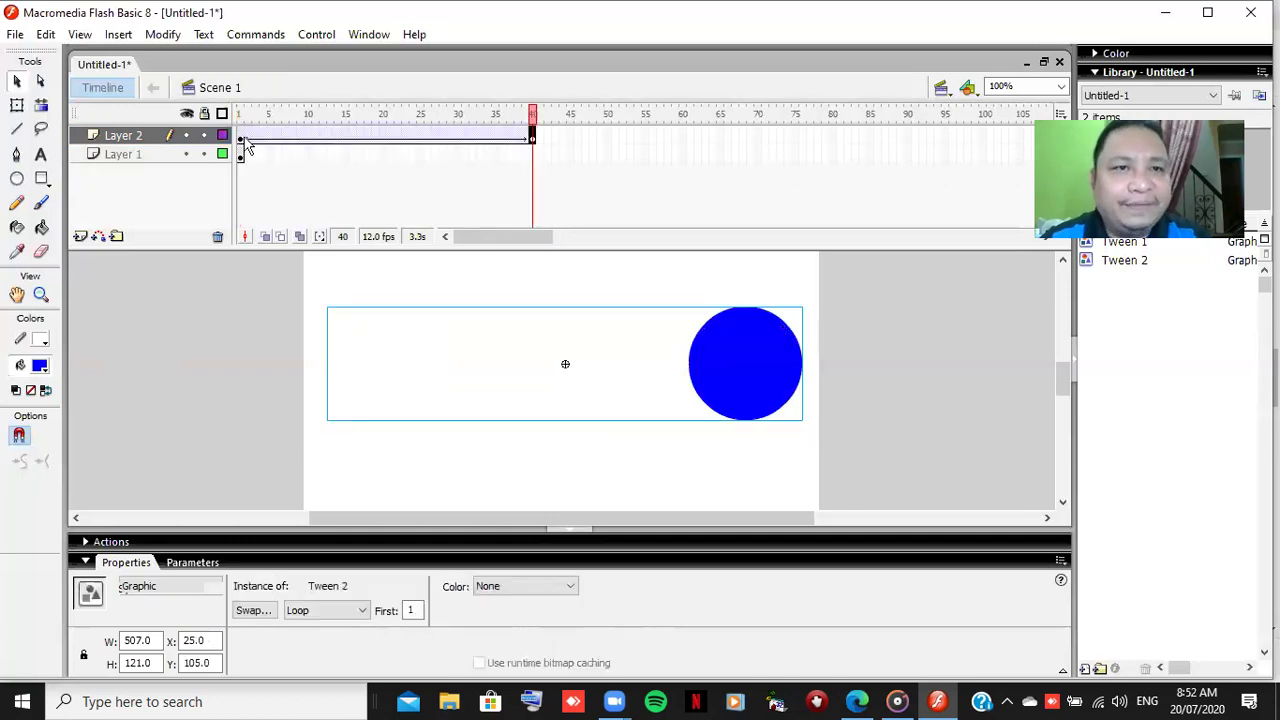
pyautogui.click(318, 35)
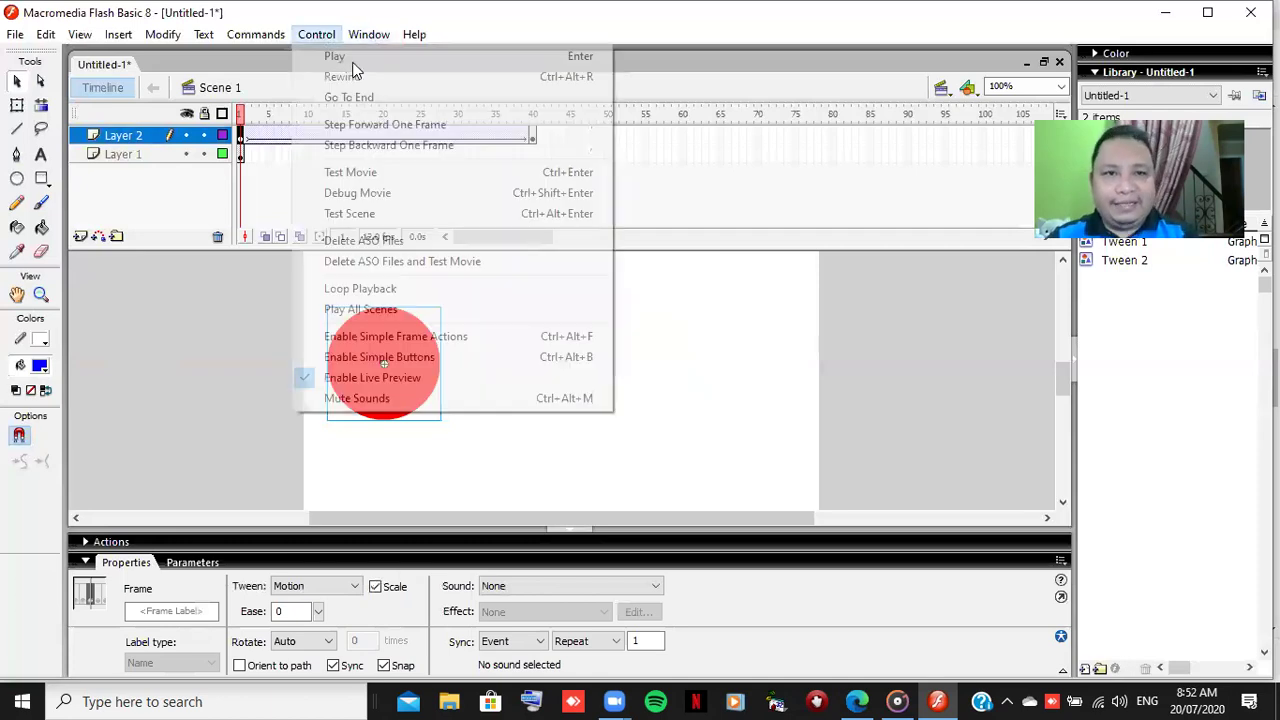